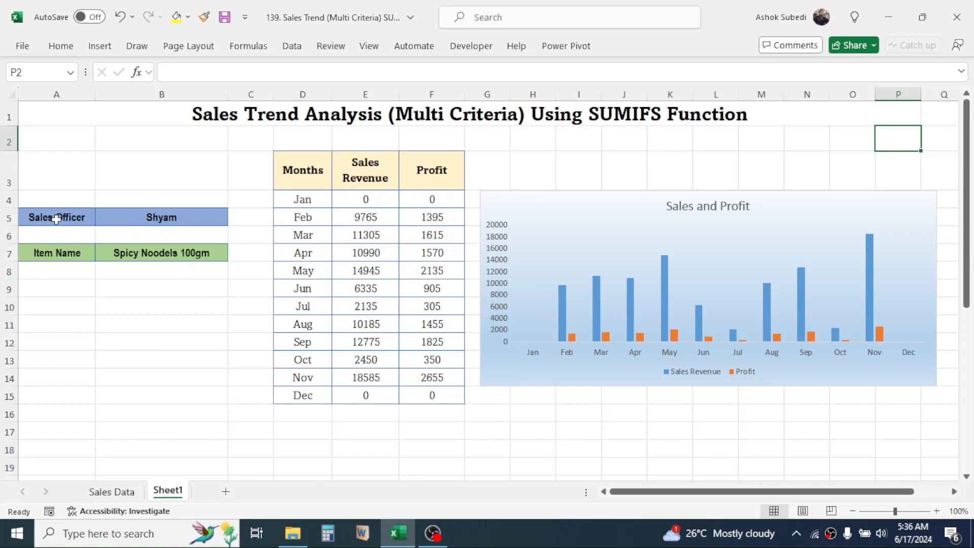
# - Choose the fourth name from the Sales Officer drop-down list in cell B5
pyautogui.click(55, 219)
pyautogui.click(157, 215)
pyautogui.click(74, 253)
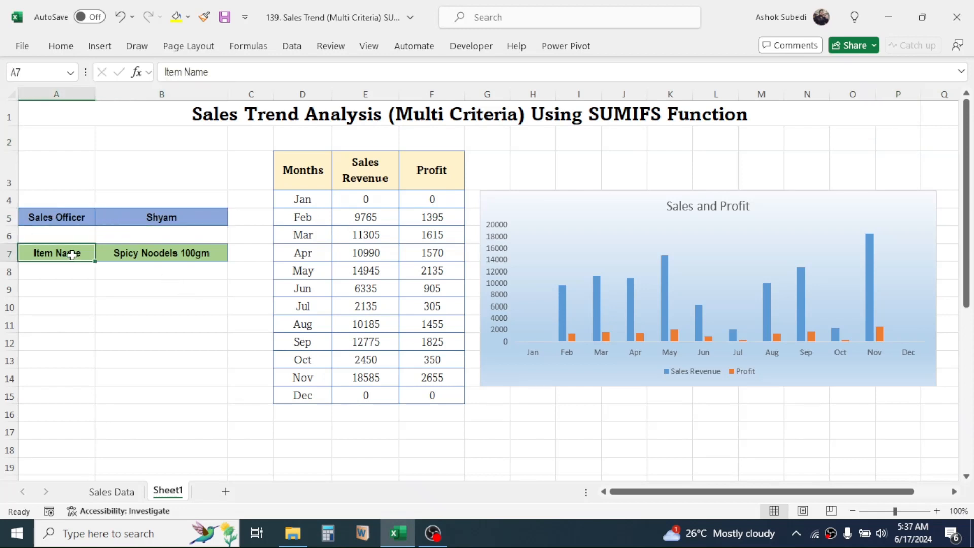
pyautogui.click(108, 252)
pyautogui.click(191, 219)
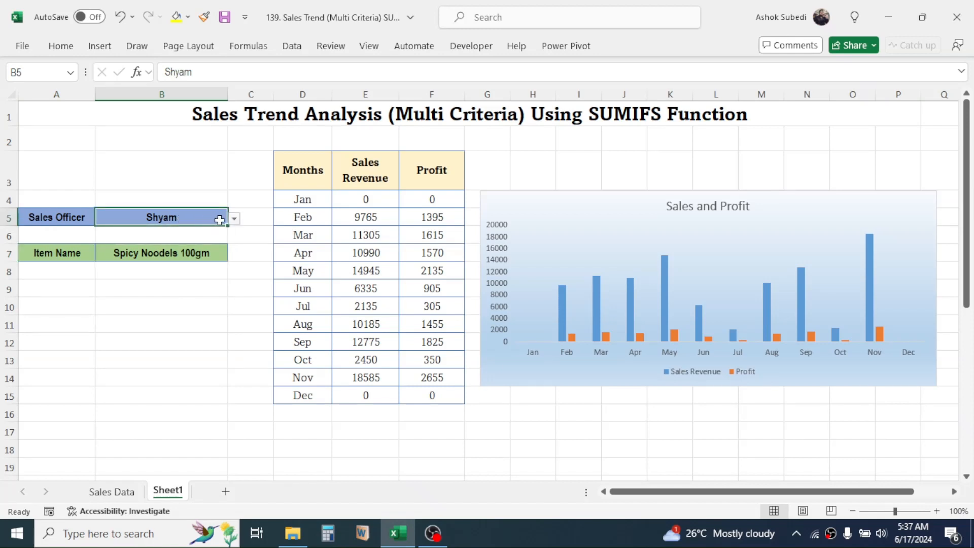
pyautogui.click(234, 219)
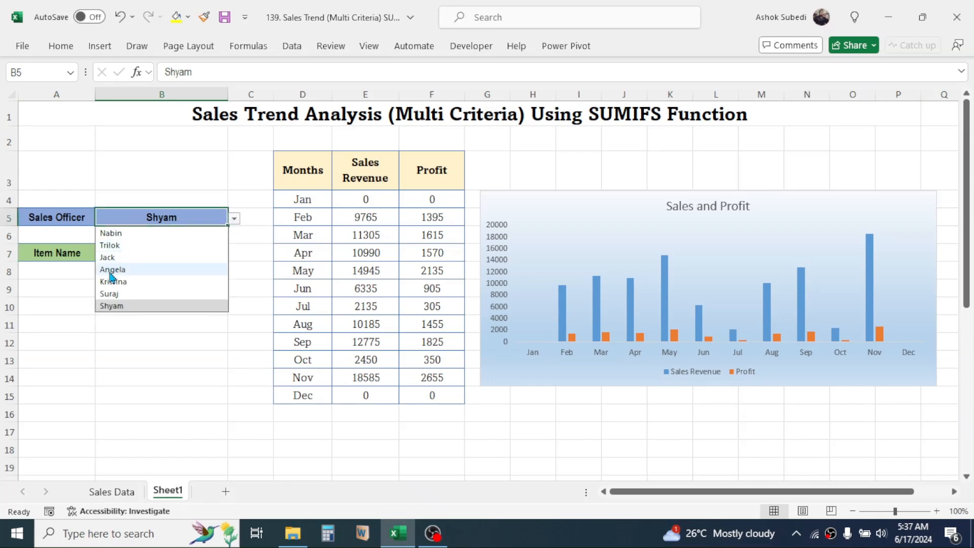
pyautogui.click(125, 270)
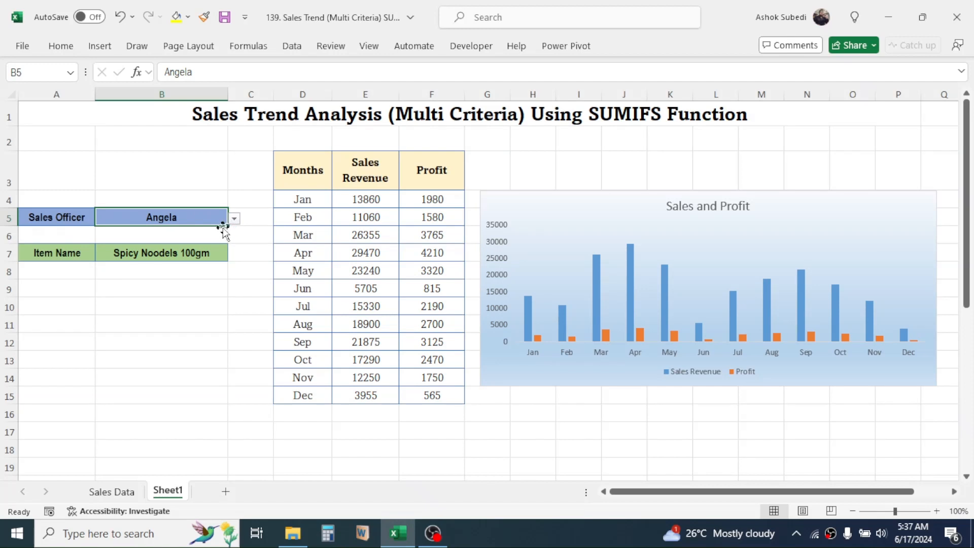
# - Set the Item Name in cell B7 to Fun Cold Drinks 100ml from its drop-down list
pyautogui.click(164, 252)
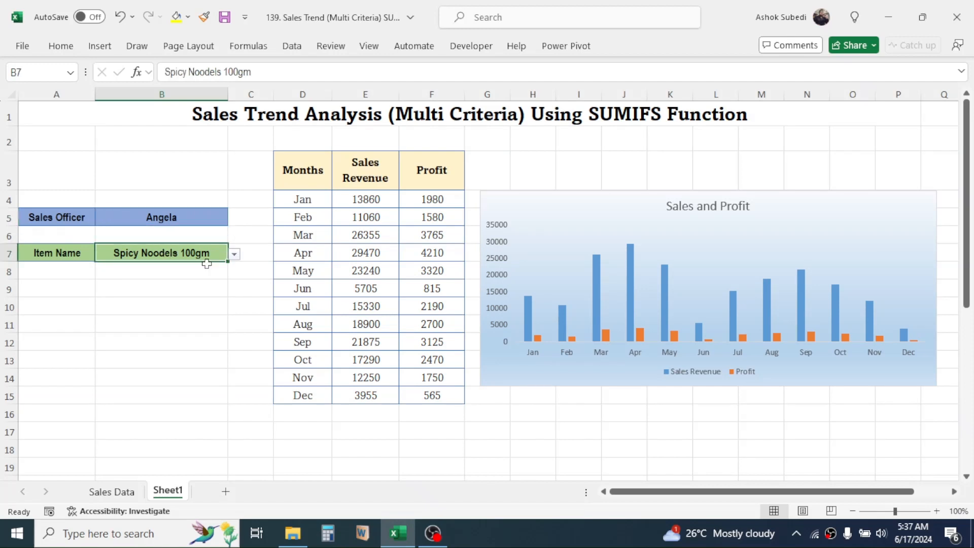
pyautogui.click(234, 255)
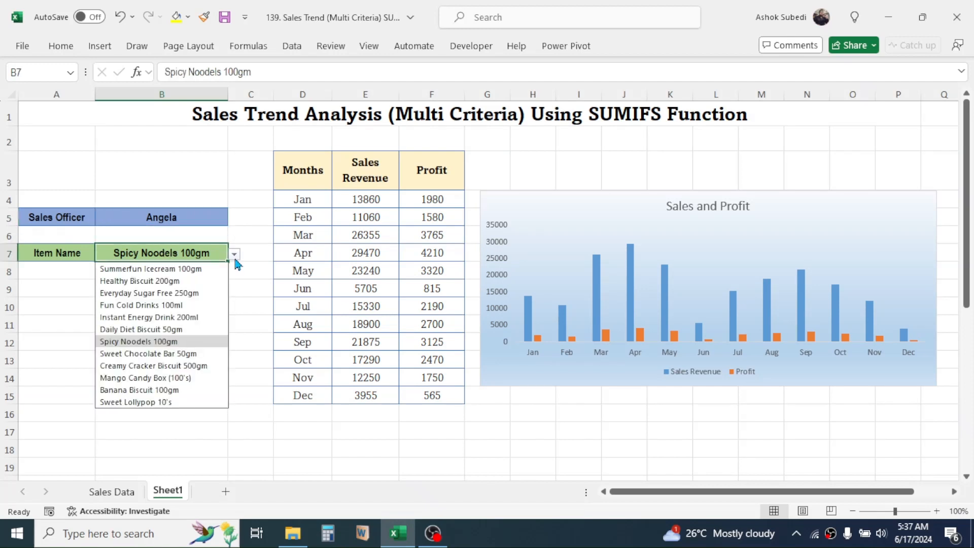
pyautogui.click(141, 307)
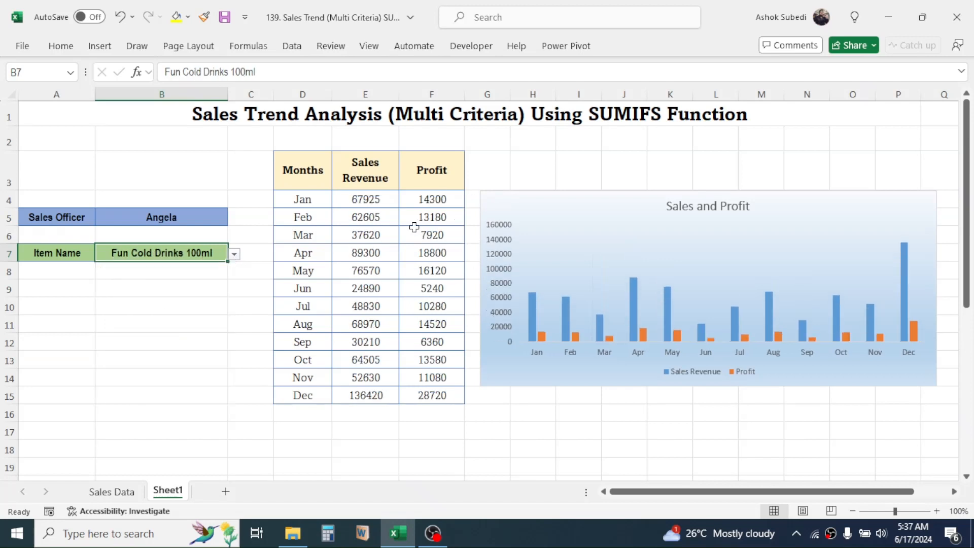
# - Examine the monthly Sales Revenue and Profit formulas and the Sales Officer and Item Name criteria cells
pyautogui.click(373, 217)
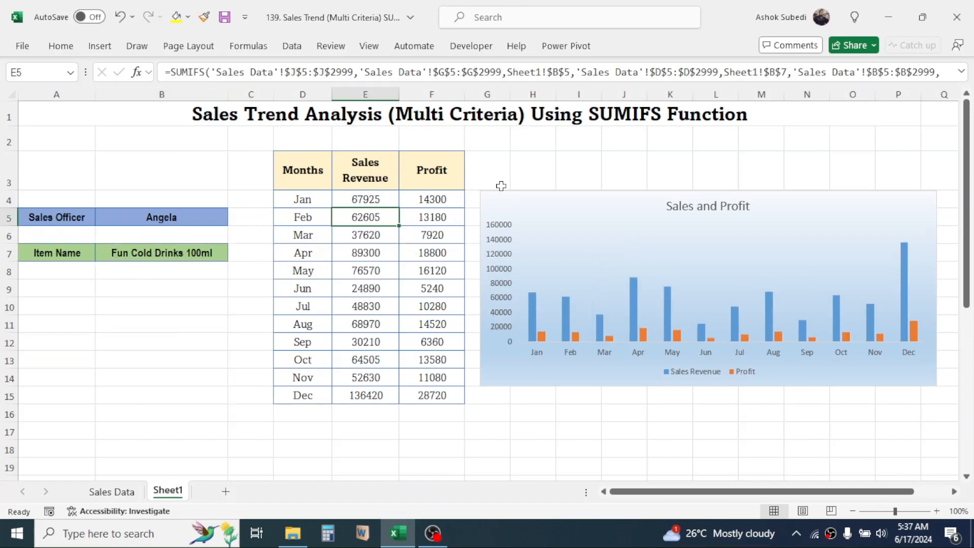
pyautogui.moveTo(376, 200); pyautogui.dragTo(368, 377)
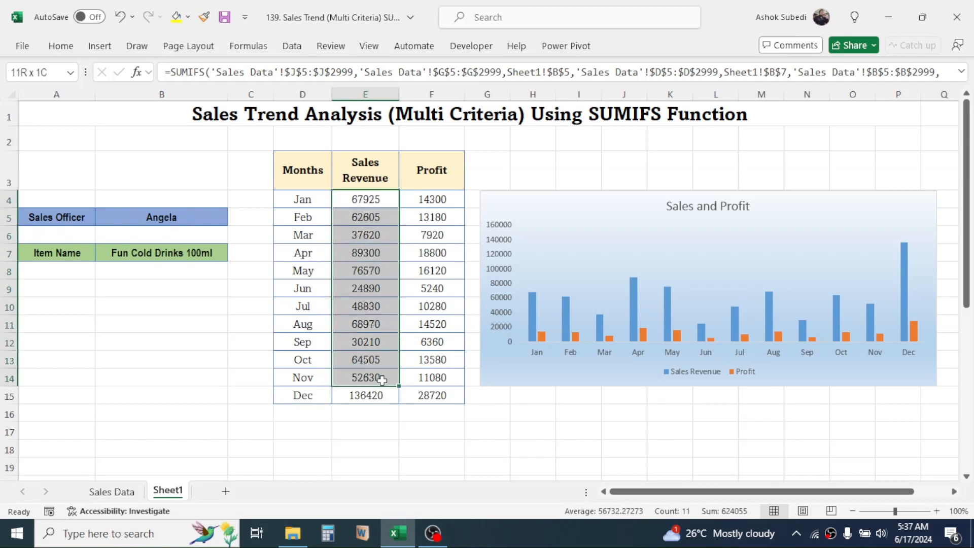
pyautogui.click(452, 202)
pyautogui.moveTo(452, 201); pyautogui.dragTo(443, 381)
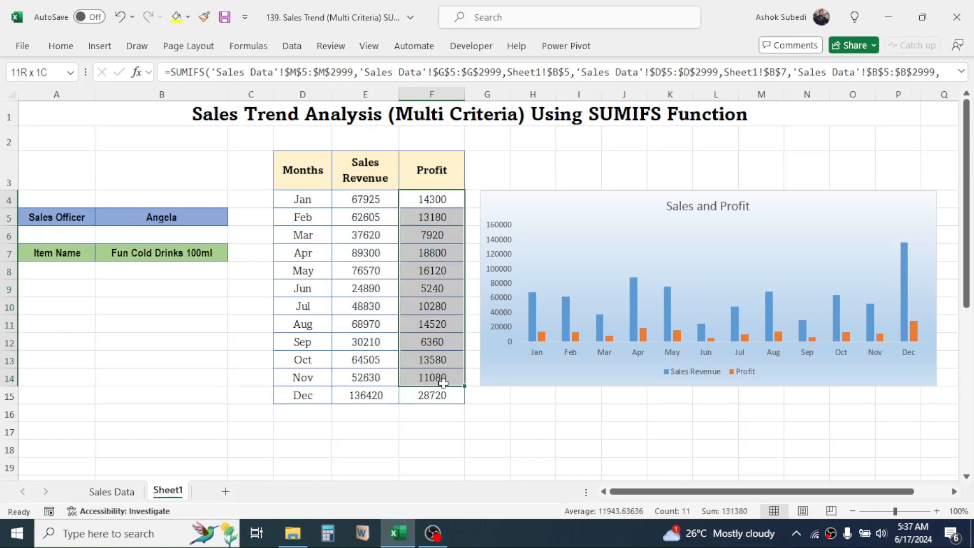
pyautogui.click(144, 254)
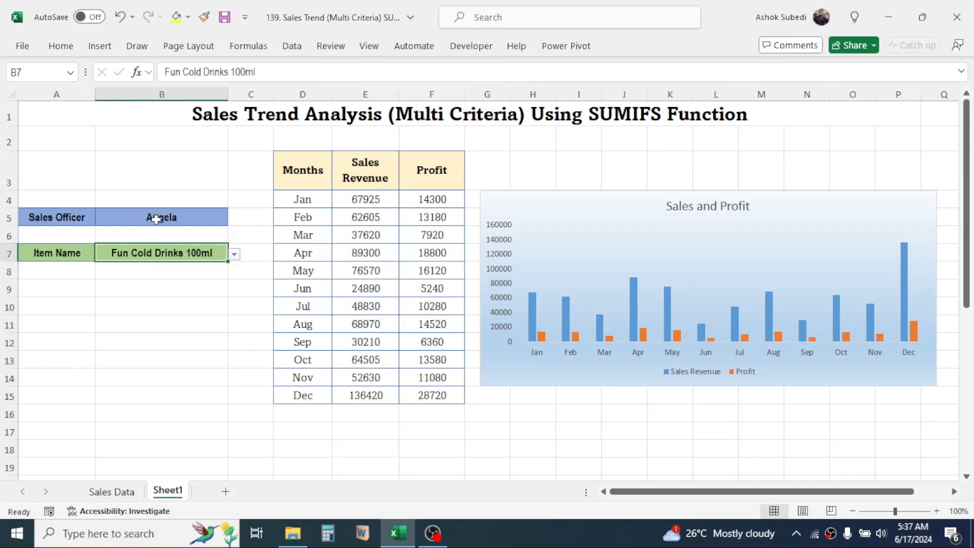
pyautogui.click(157, 217)
pyautogui.click(147, 250)
# - Examine the records on the Sales Data sheet from the first row and across its columns
pyautogui.click(111, 492)
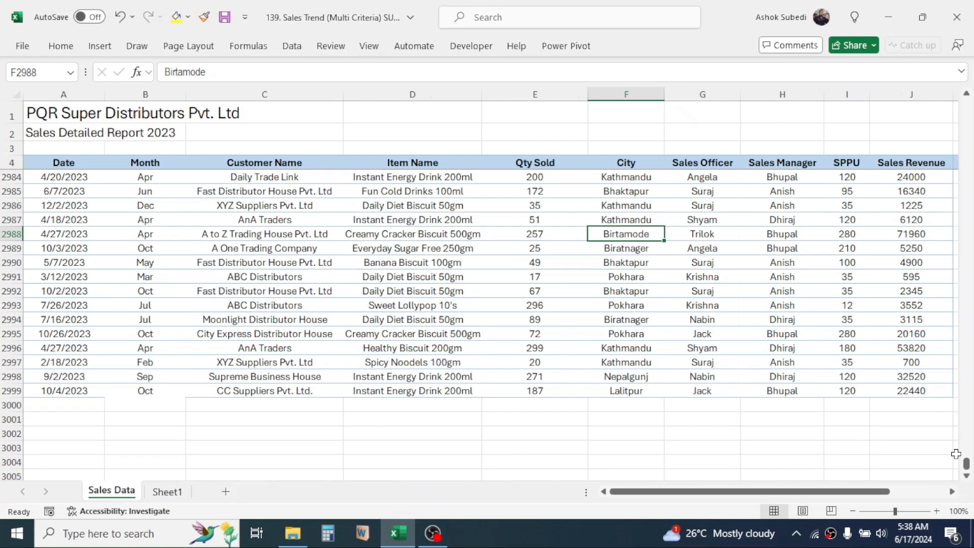
pyautogui.moveTo(967, 464); pyautogui.dragTo(967, 105)
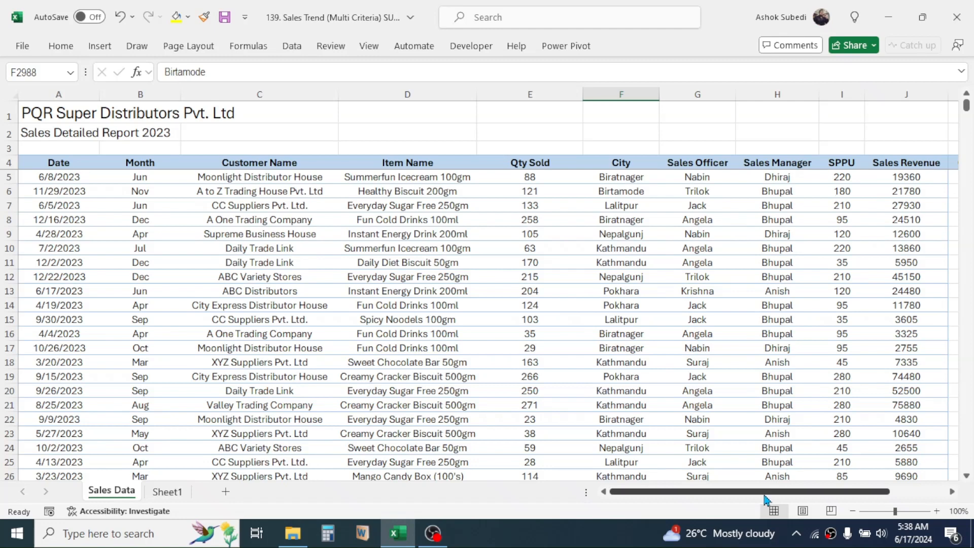
pyautogui.hscroll(3, 769, 500)
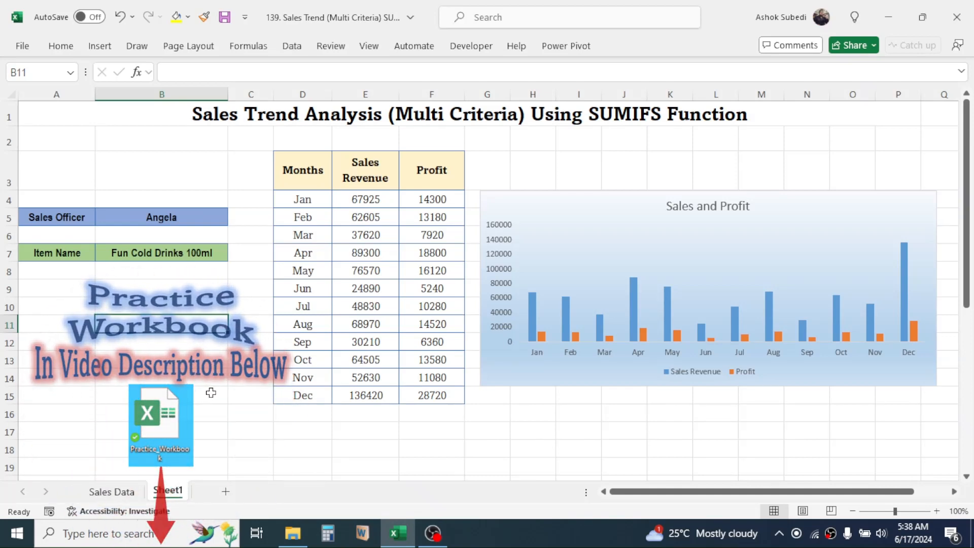
# - Clear the Sales Revenue and Profit values for January to December in E4:F15 on Sheet1
pyautogui.moveTo(371, 200); pyautogui.dragTo(440, 396)
pyautogui.press('Delete')
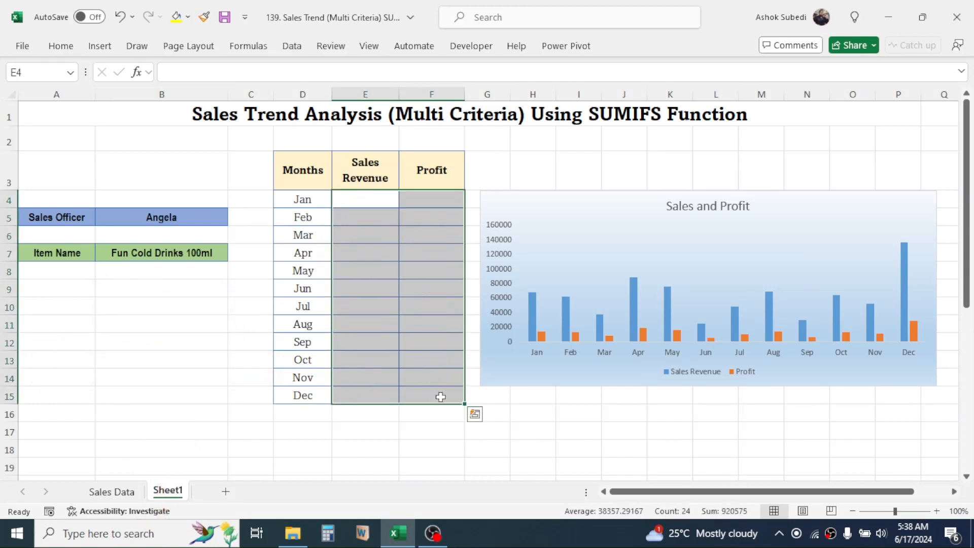
pyautogui.click(513, 433)
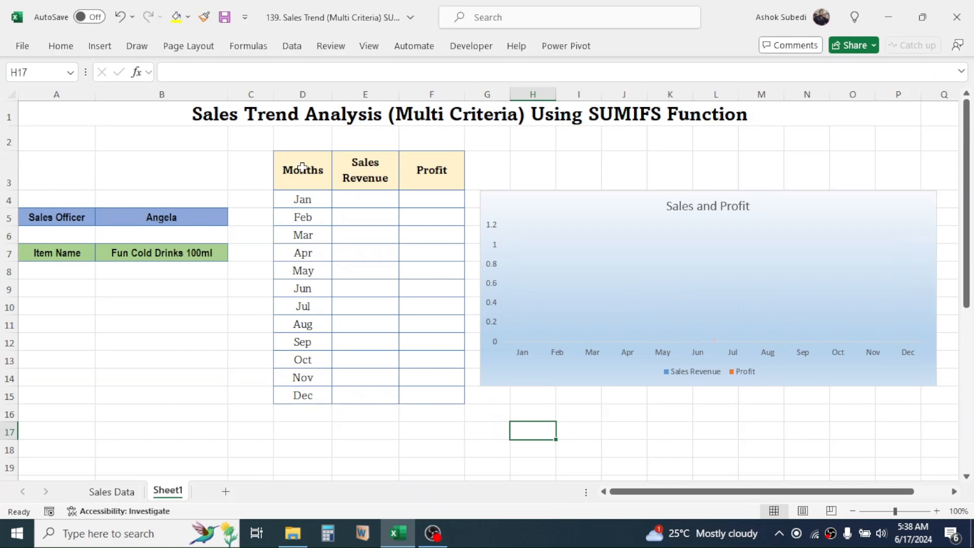
# - Review the Months, Sales Revenue and Profit columns and the options in the Sales Officer and Item Name drop-down lists
pyautogui.moveTo(302, 167); pyautogui.dragTo(315, 396)
pyautogui.moveTo(374, 163); pyautogui.dragTo(379, 341)
pyautogui.moveTo(434, 182); pyautogui.dragTo(441, 349)
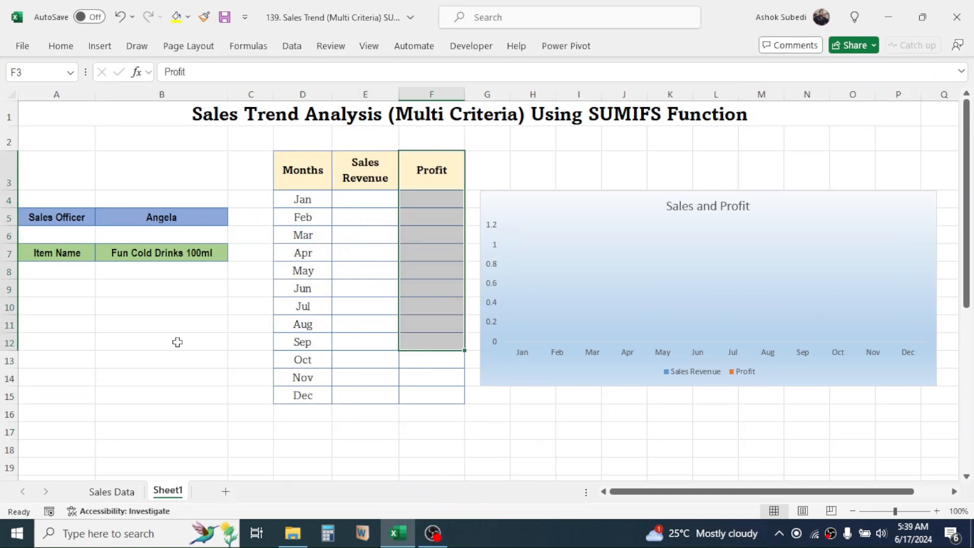
pyautogui.click(170, 217)
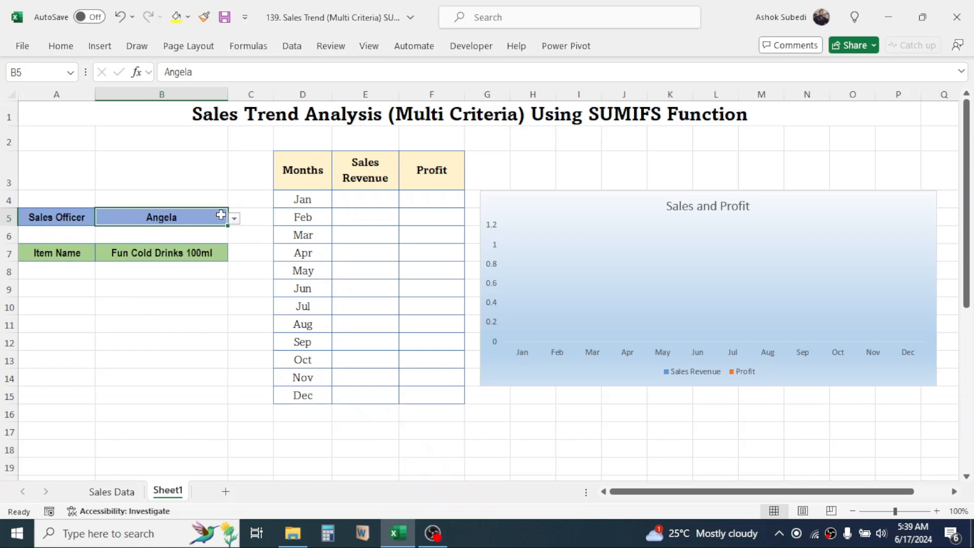
pyautogui.click(235, 220)
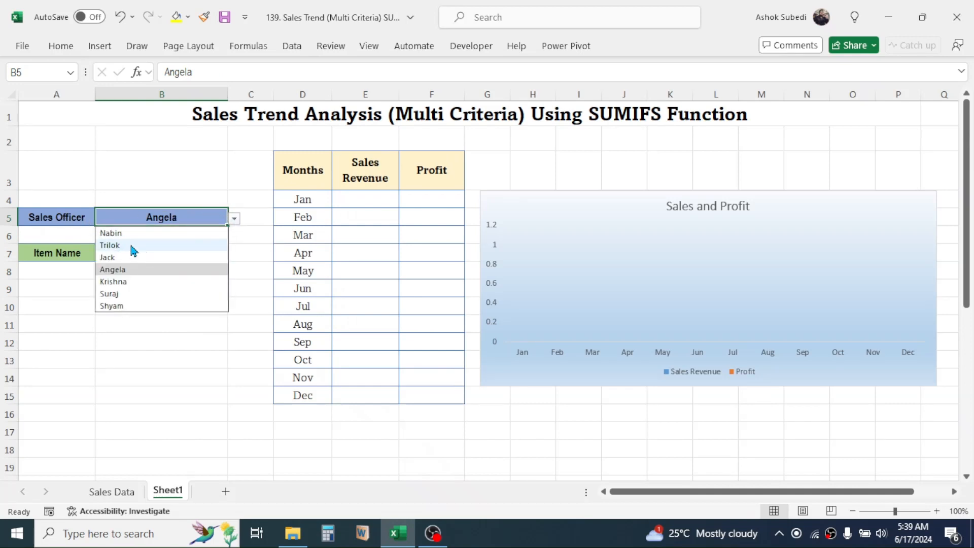
pyautogui.click(122, 316)
pyautogui.click(98, 363)
pyautogui.click(174, 259)
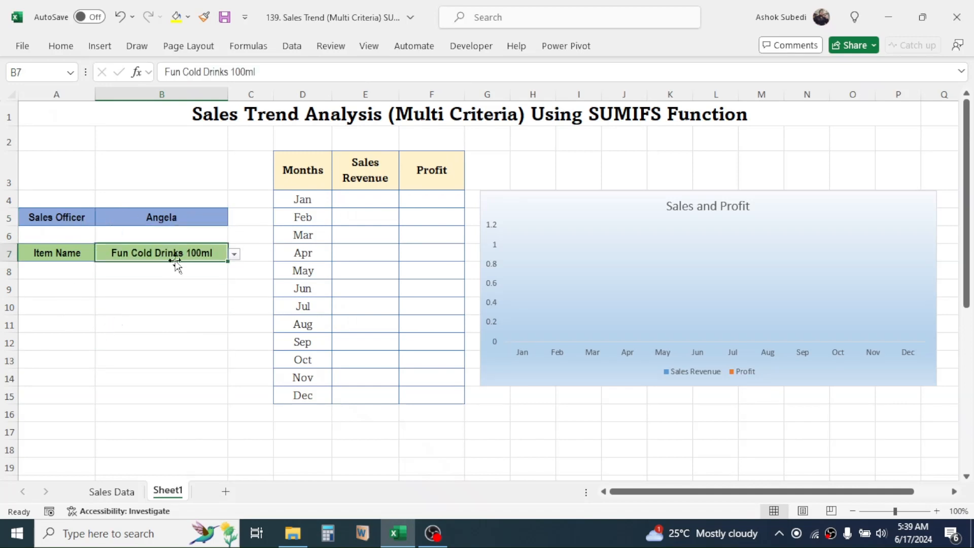
pyautogui.click(234, 255)
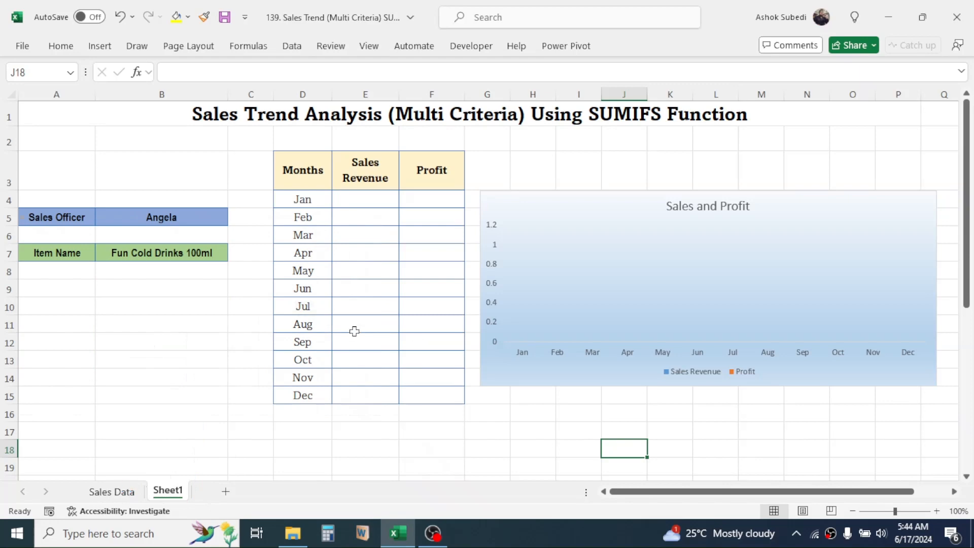
# - Compare the Sales Data header row with the empty Sales Revenue and Profit cells on Sheet1, ending on the Sales Data sheet
pyautogui.click(109, 492)
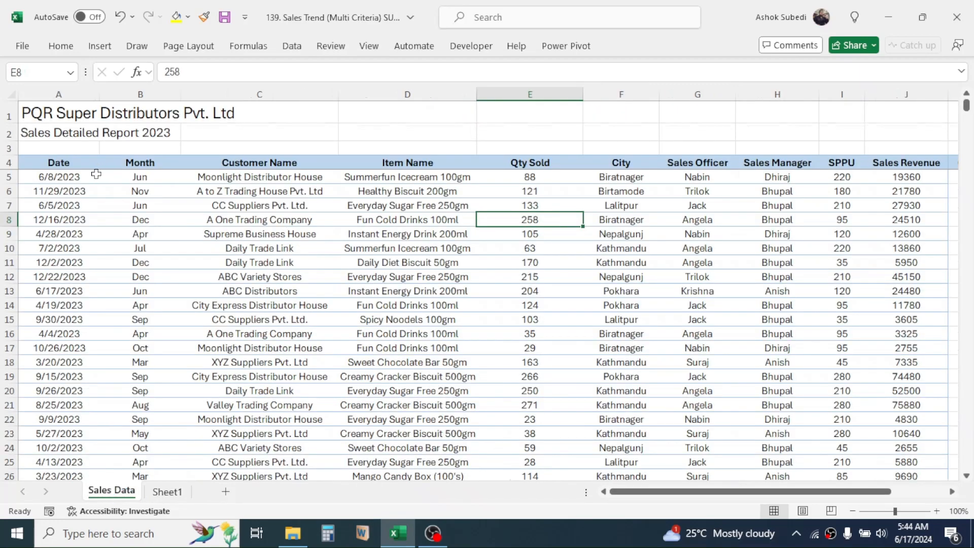
pyautogui.moveTo(68, 164); pyautogui.dragTo(244, 168)
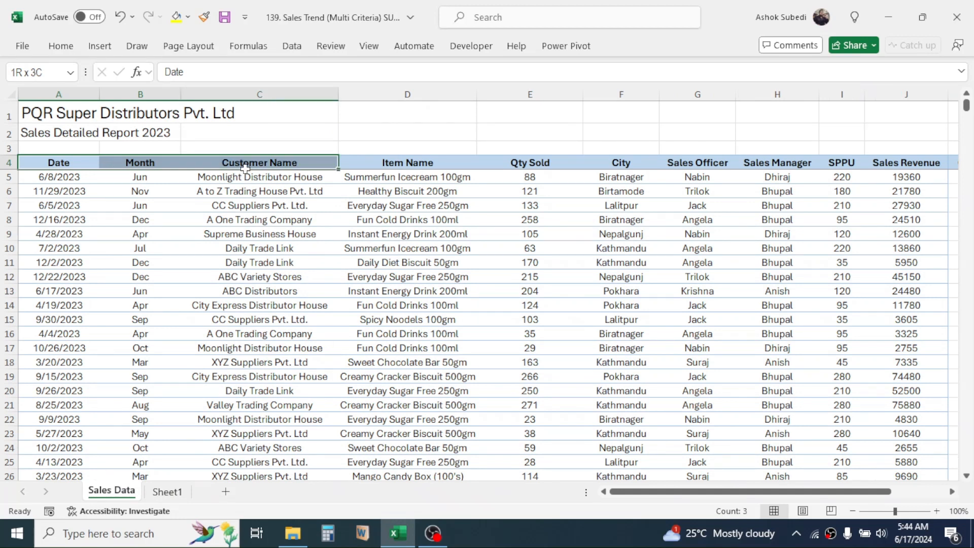
pyautogui.moveTo(245, 168); pyautogui.dragTo(246, 169)
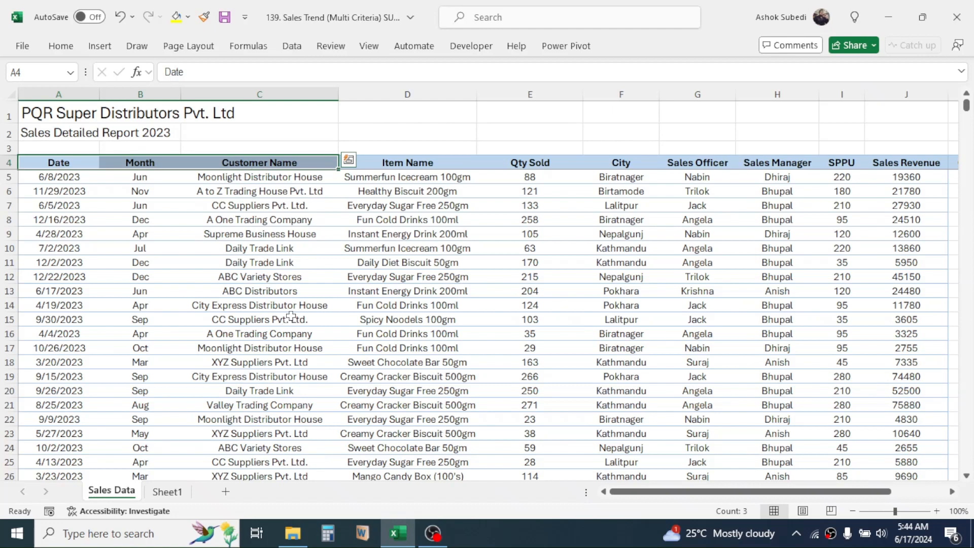
pyautogui.click(168, 492)
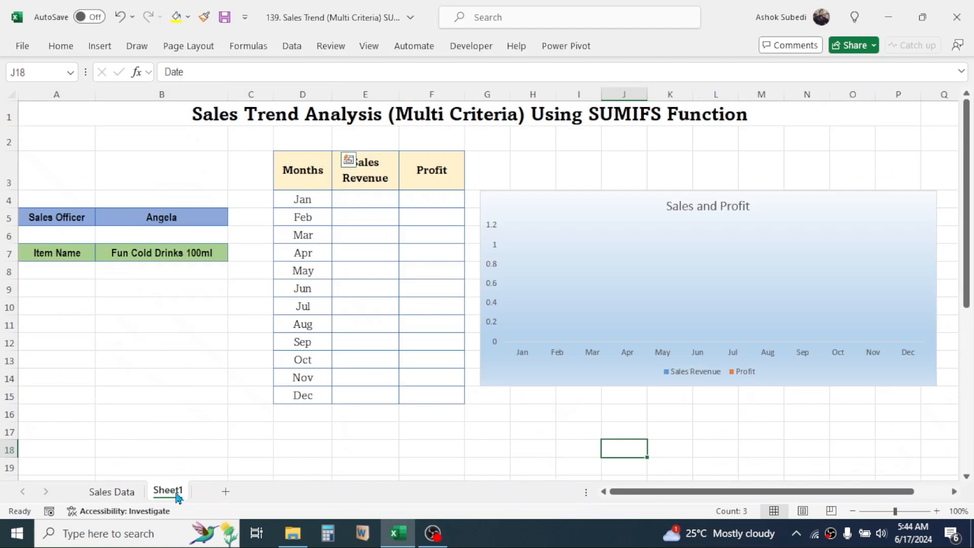
pyautogui.click(390, 200)
pyautogui.moveTo(399, 201); pyautogui.dragTo(413, 341)
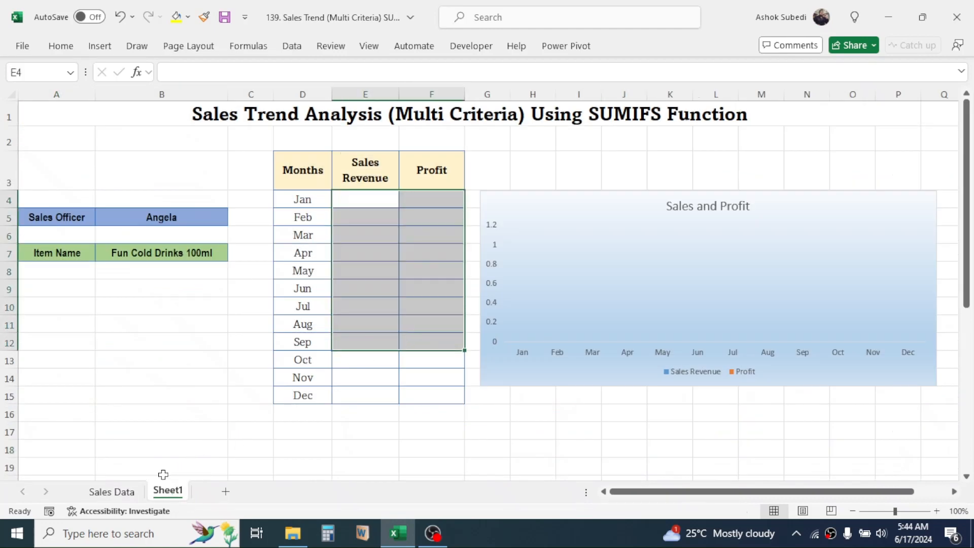
pyautogui.click(112, 492)
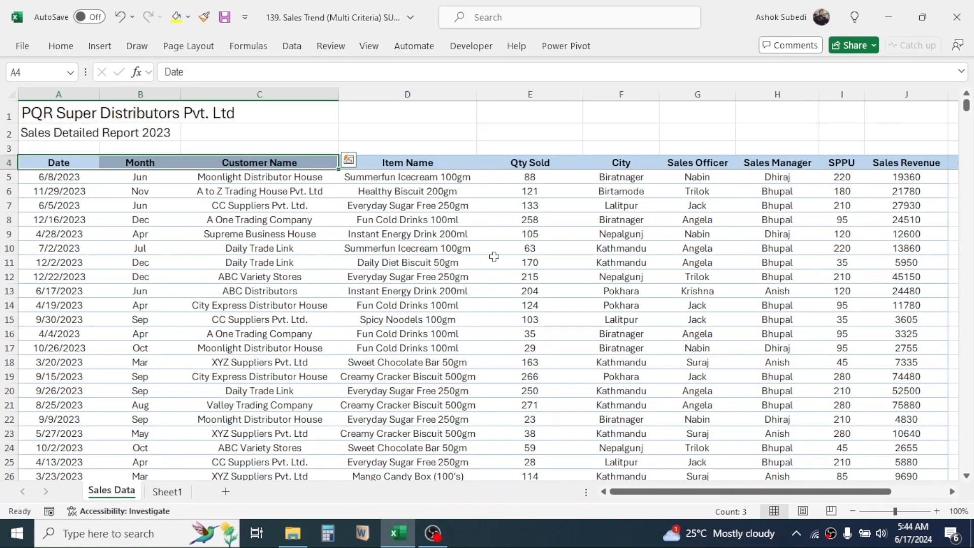
pyautogui.click(401, 277)
pyautogui.click(72, 161)
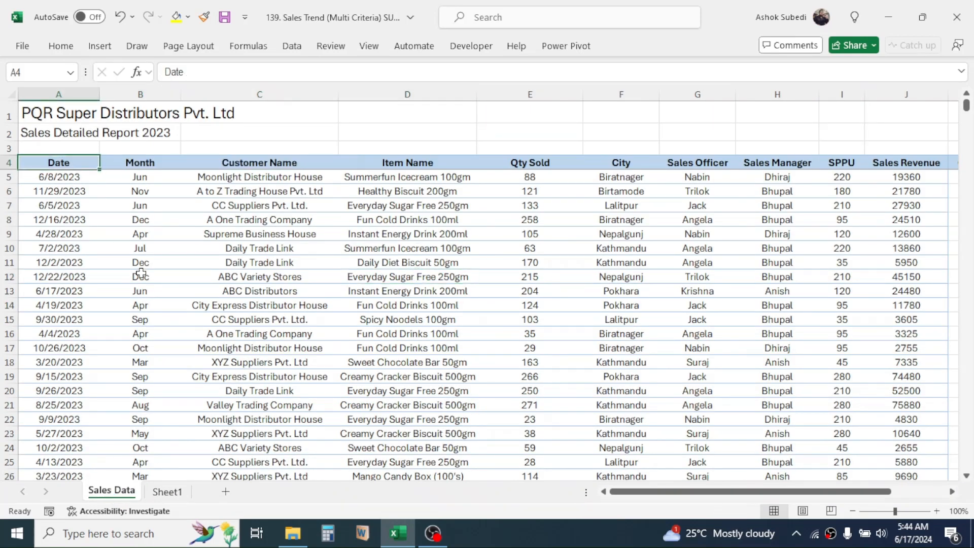
pyautogui.hotkey('shift', 'Right')
pyautogui.hotkey('shift', 'Right')
pyautogui.hotkey('shift', 'Right')
pyautogui.hotkey('shift', 'space')
pyautogui.hotkey('shift', 'Down')
pyautogui.click(316, 263)
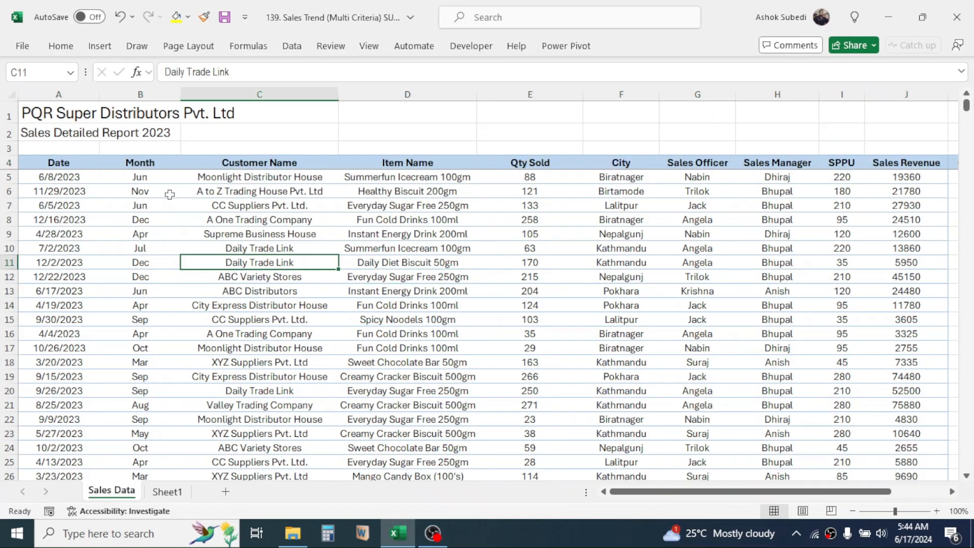
# - Convert the whole sales data range A4:M2999 on the Sales Data sheet into a table with headers
pyautogui.click(72, 166)
pyautogui.hotkey('shift', 'Right')
pyautogui.hotkey('shift', 'Right')
pyautogui.hotkey('shift', 'Right')
pyautogui.hotkey('shift', 'Right')
pyautogui.hotkey('shift', 'Right')
pyautogui.hotkey('shift', 'Right')
pyautogui.hotkey('shift', 'Right')
pyautogui.hotkey('shift', 'Right')
pyautogui.hotkey('shift', 'Right')
pyautogui.hotkey('shift', 'Right')
pyautogui.hotkey('shift', 'Right')
pyautogui.hotkey('shift', 'Right')
pyautogui.hotkey('shift', 'Right')
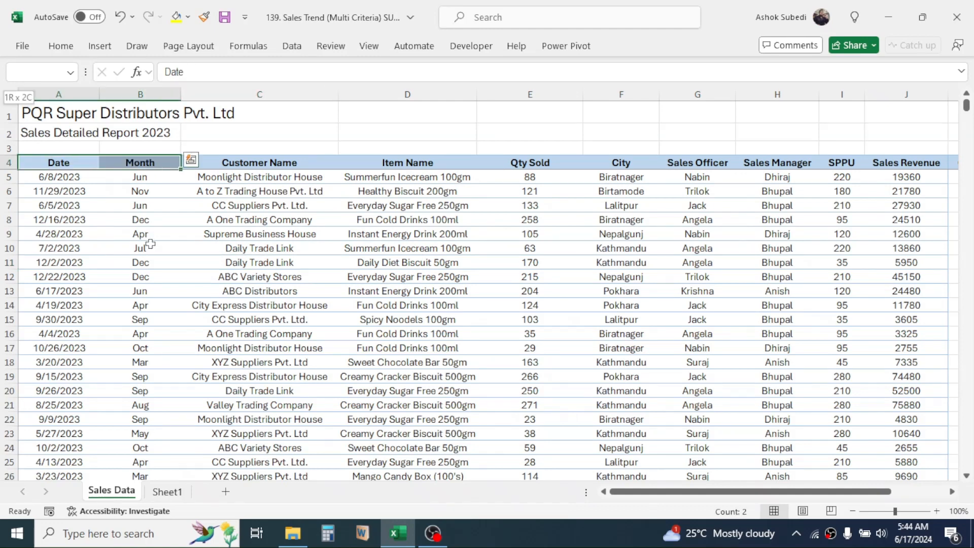
pyautogui.hotkey('shift', 'Left')
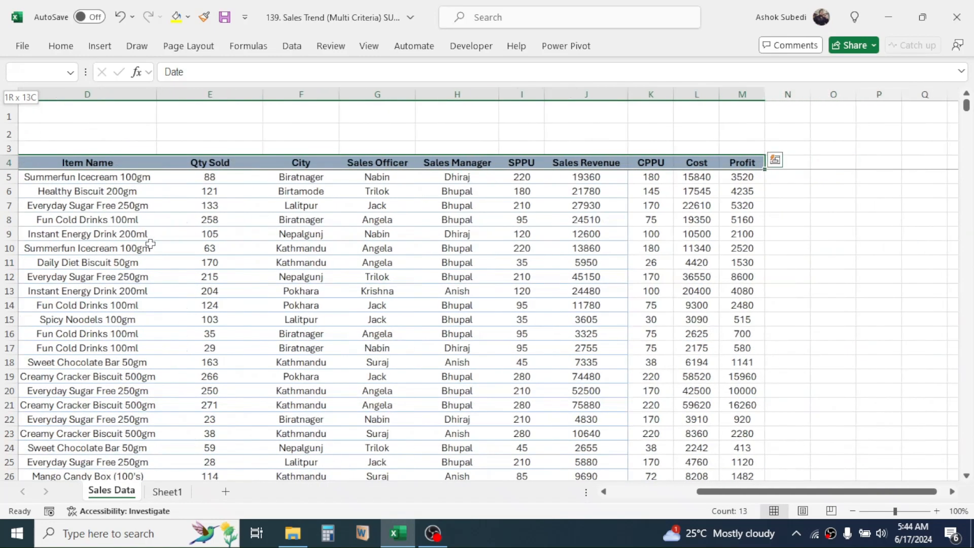
pyautogui.hotkey('shift', 'Down')
pyautogui.hotkey('ctrl', 'shift', 'Down')
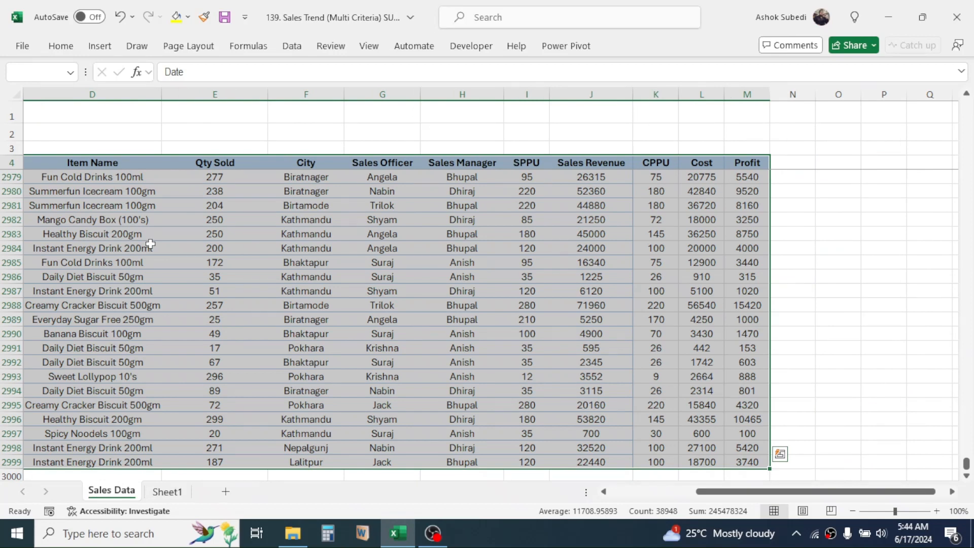
pyautogui.hotkey('ctrl', 't')
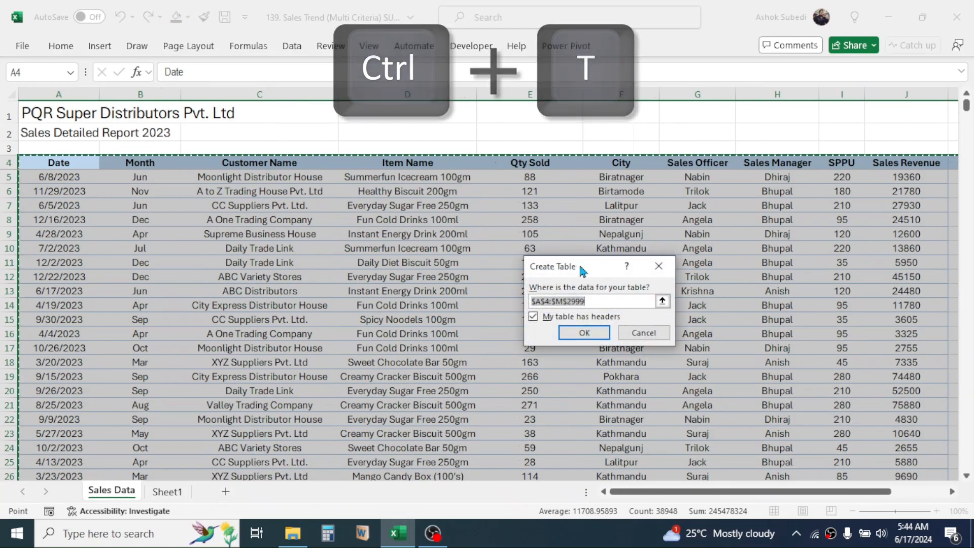
pyautogui.moveTo(488, 144); pyautogui.dragTo(463, 129)
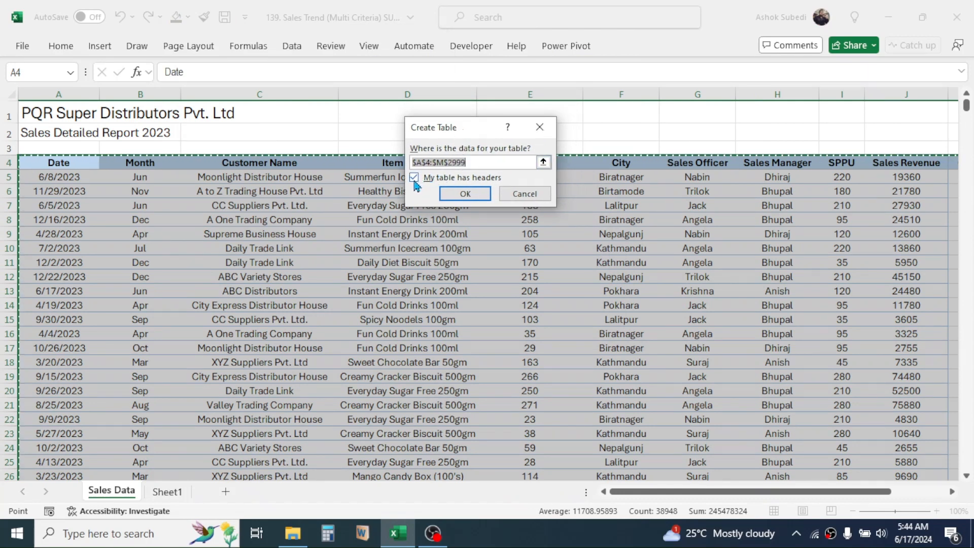
pyautogui.click(464, 198)
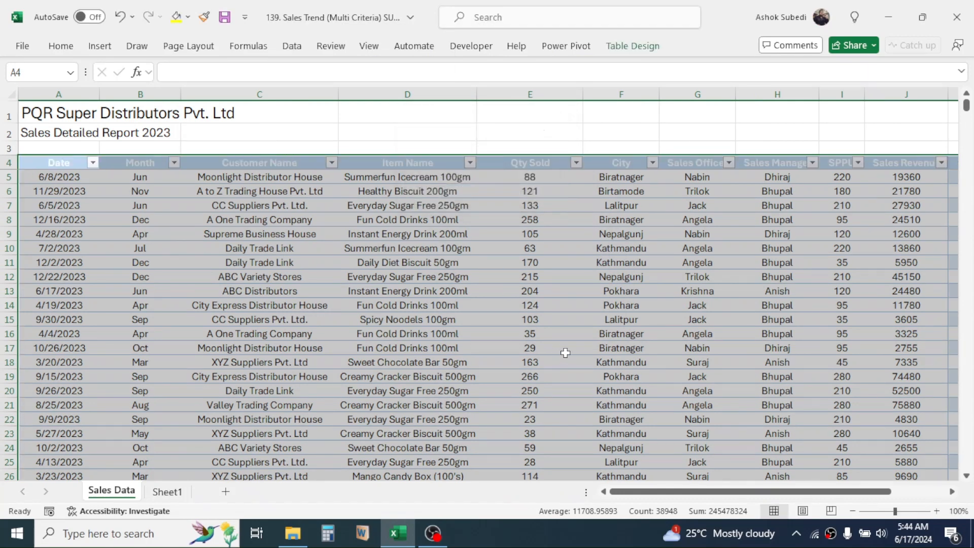
# - Rename the table on the Sales Data sheet as sales_data
pyautogui.click(636, 47)
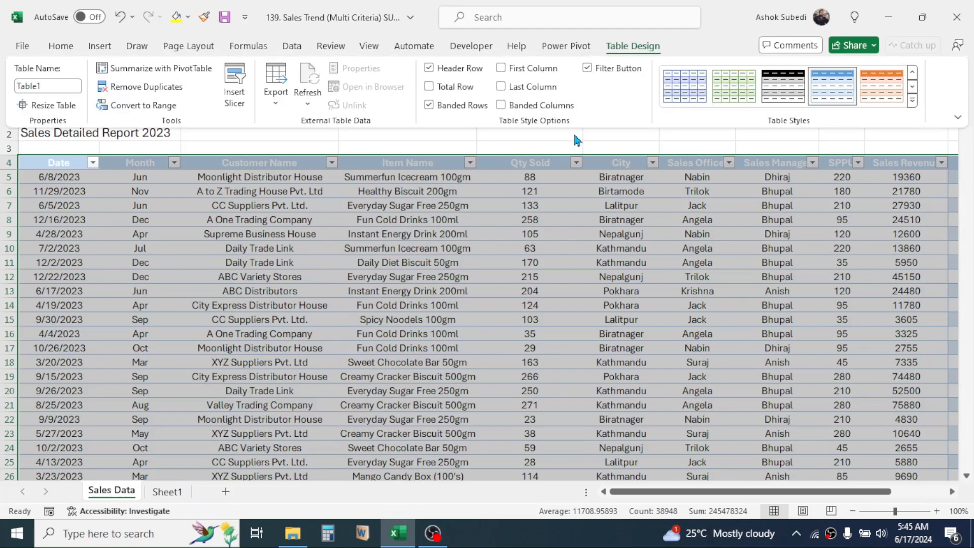
pyautogui.click(50, 85)
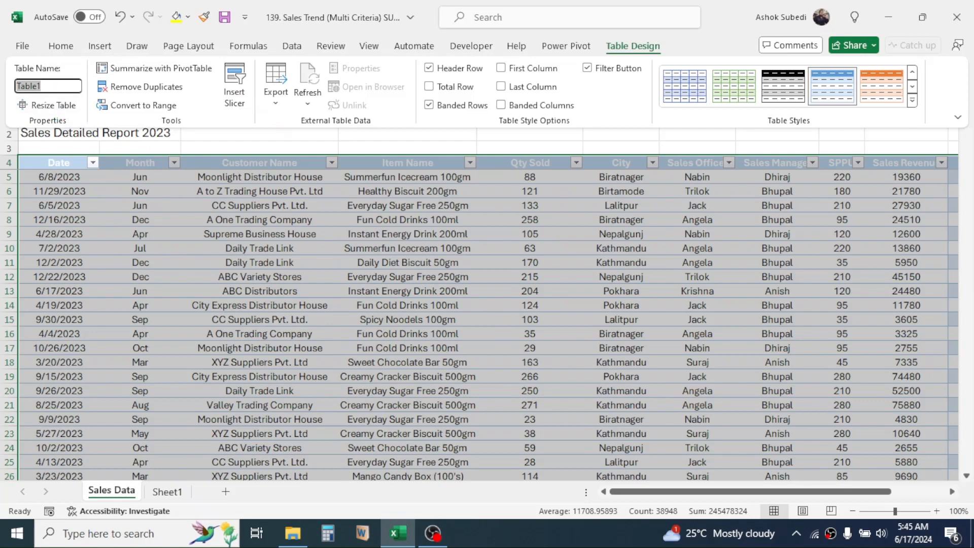
pyautogui.write('sa')
pyautogui.click(378, 278)
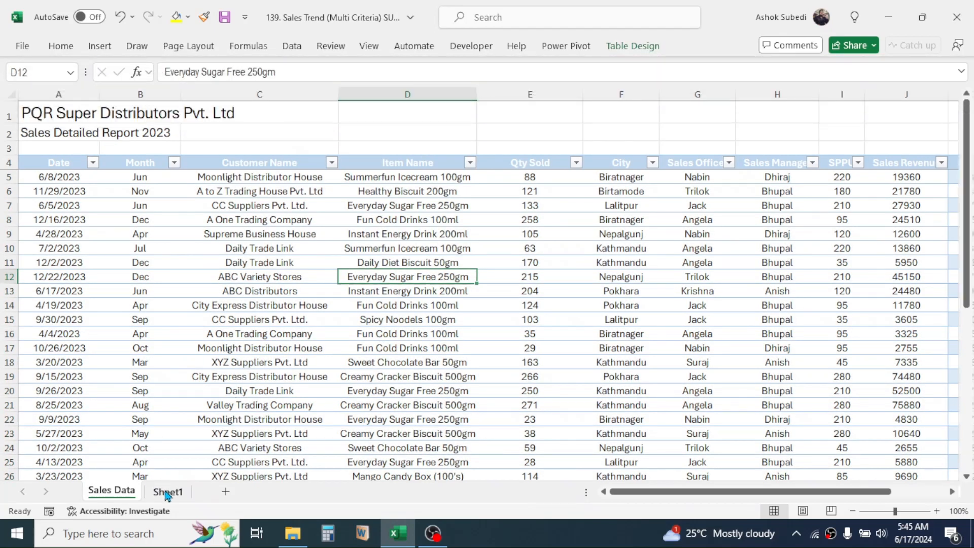
# - Start a SUMIFS formula in cell E4 of Sheet1 with sales_data[Sales Revenue] as the sum range
pyautogui.click(167, 491)
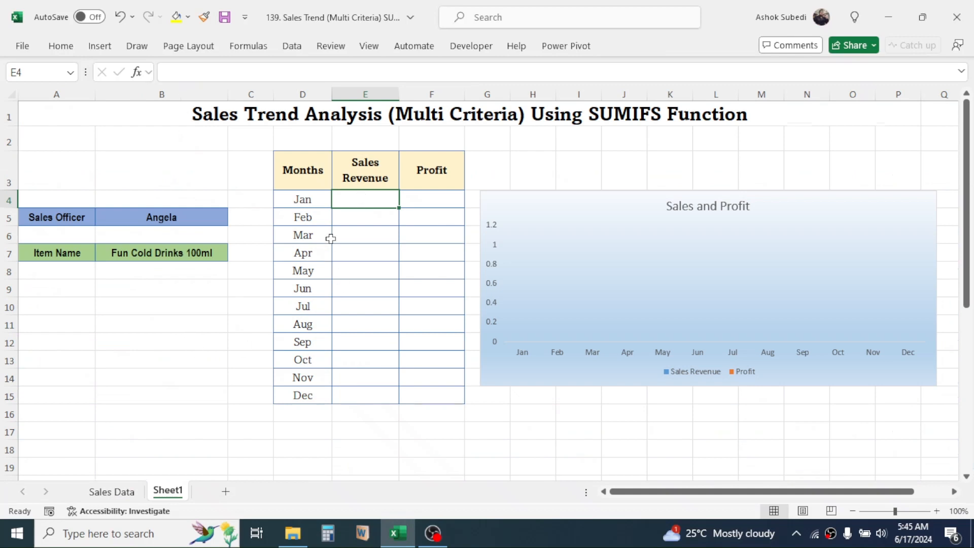
pyautogui.write('=')
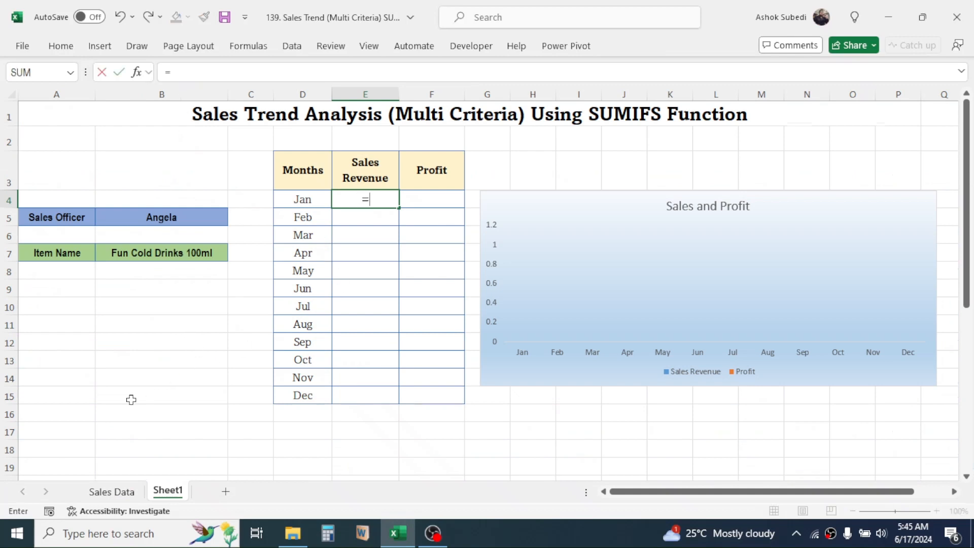
pyautogui.write('SUMIF')
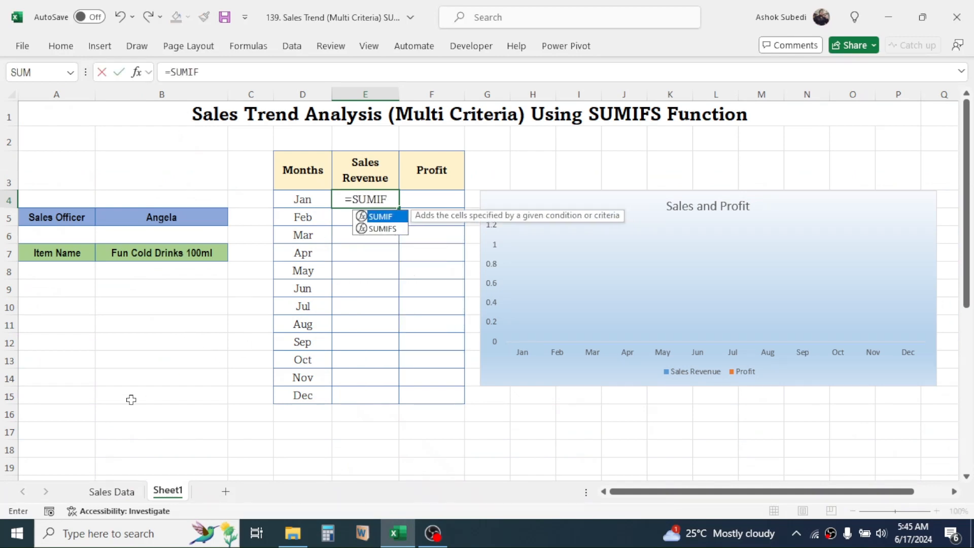
pyautogui.write('S(')
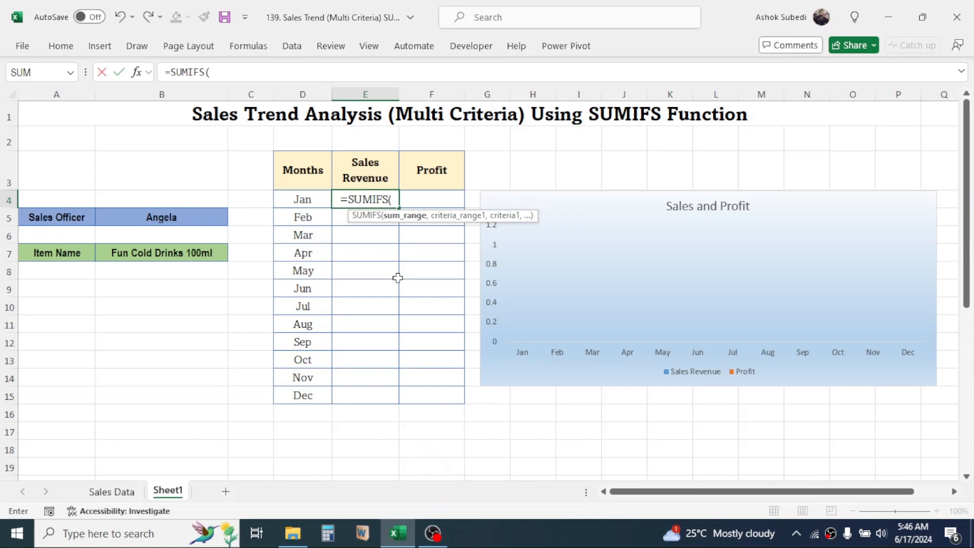
pyautogui.write('sales')
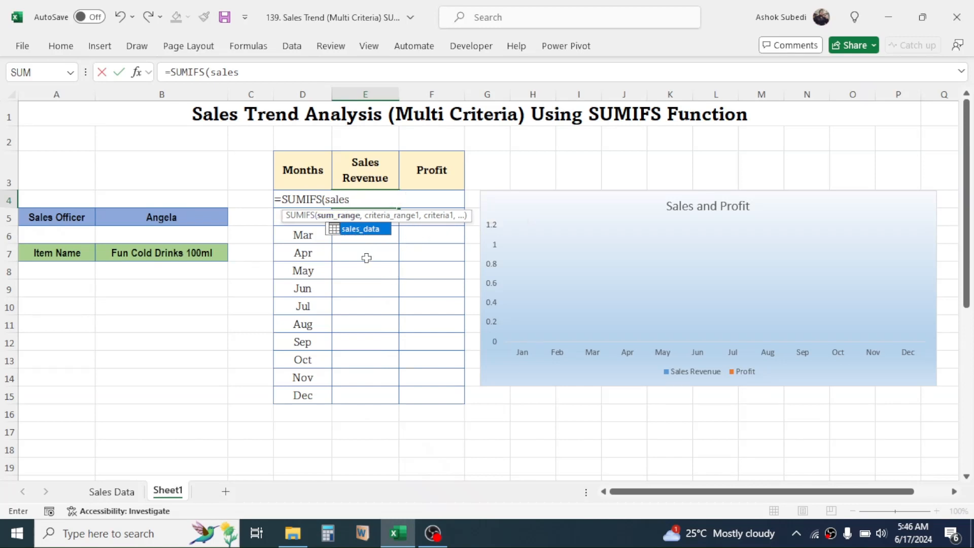
pyautogui.doubleClick(364, 230)
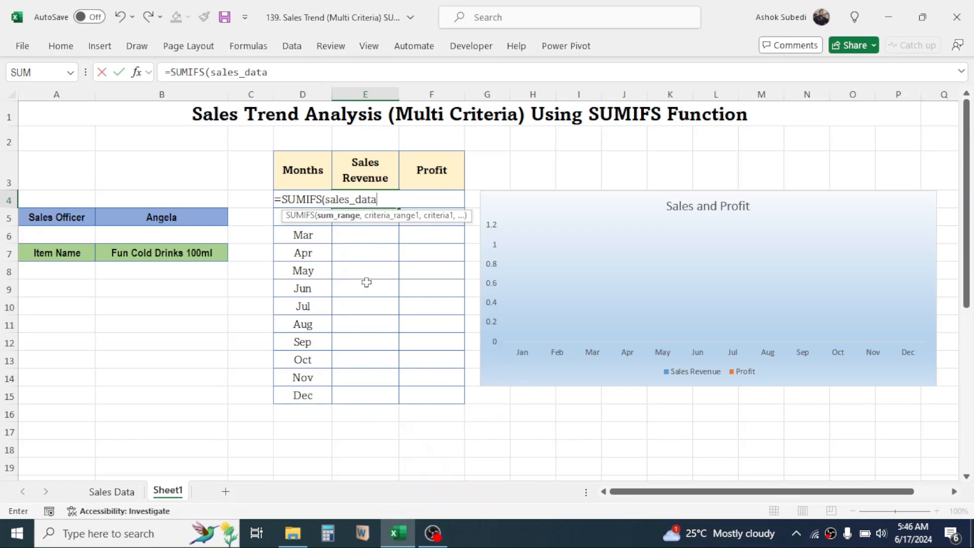
pyautogui.write('[')
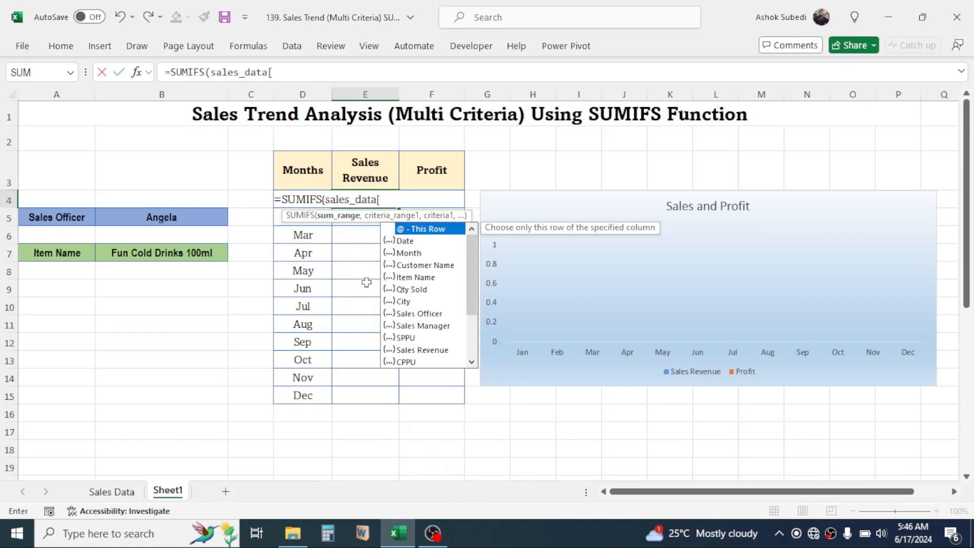
pyautogui.doubleClick(412, 350)
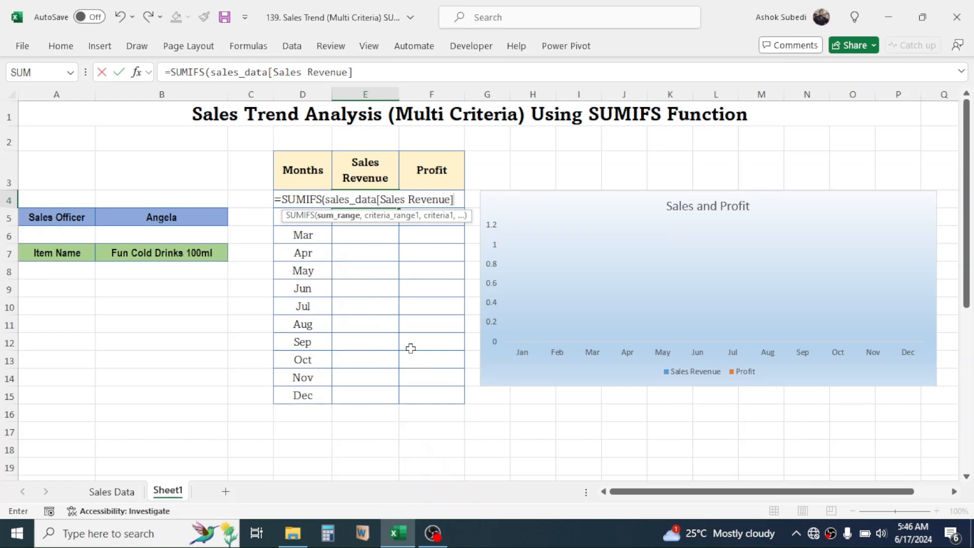
pyautogui.write(',')
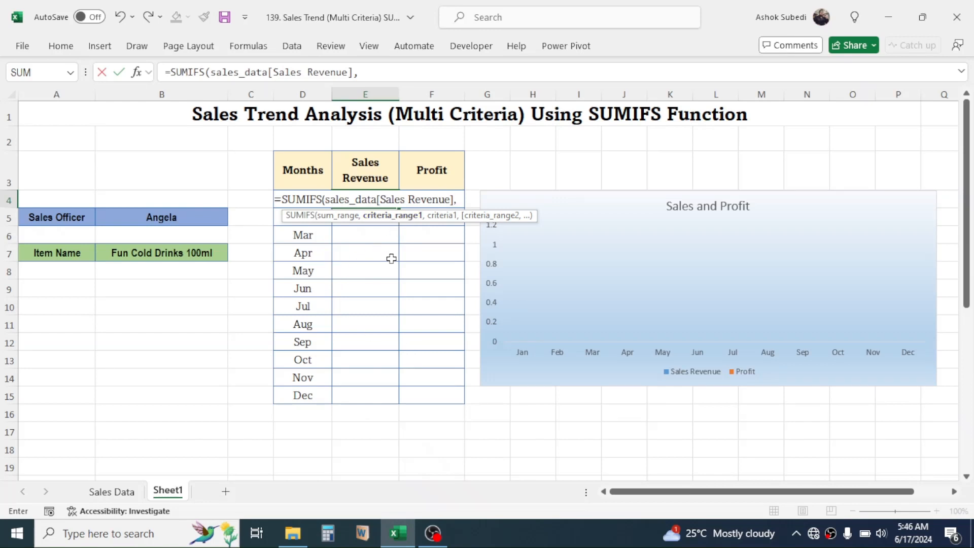
# - Add the first criteria pair to the E4 formula: sales_data[Month] matched to $D4, with only the column locked
pyautogui.write('sal')
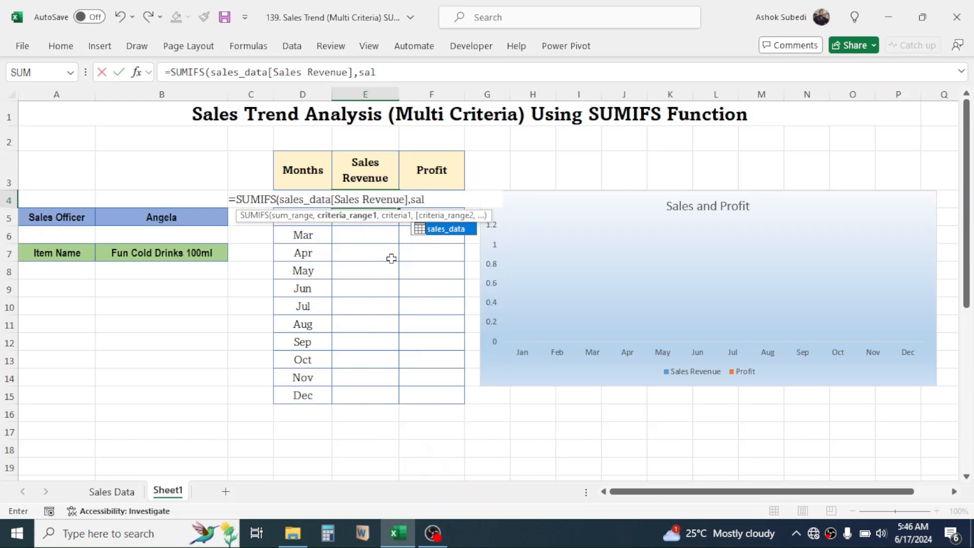
pyautogui.doubleClick(440, 231)
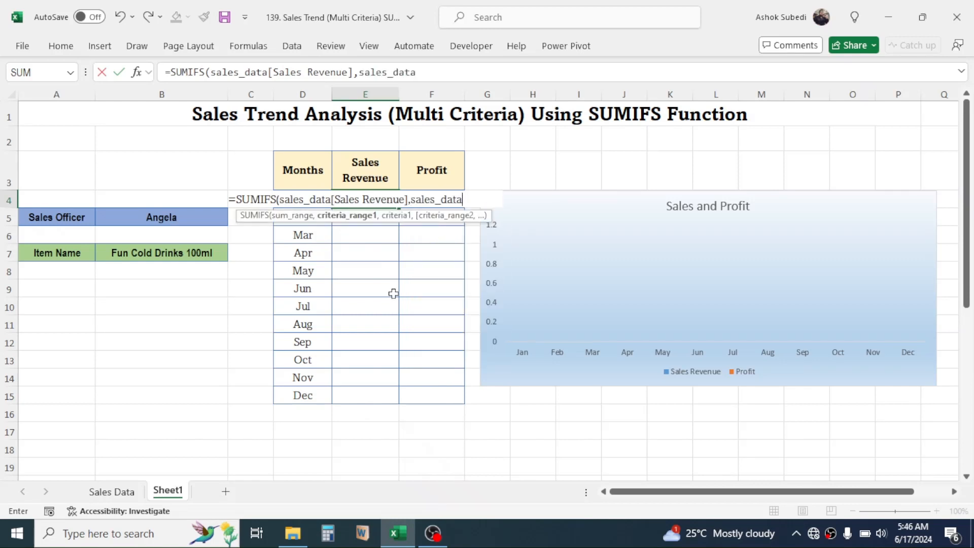
pyautogui.write('[')
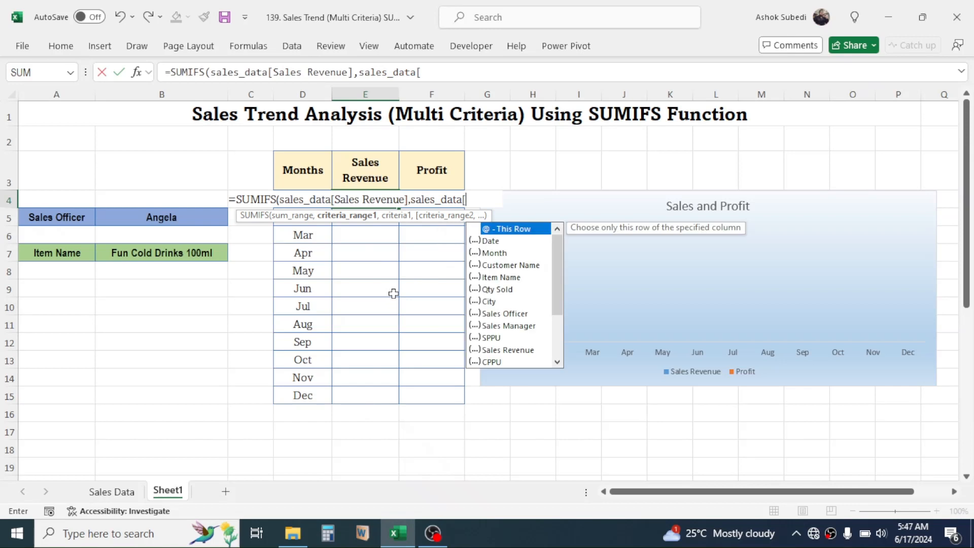
pyautogui.doubleClick(488, 253)
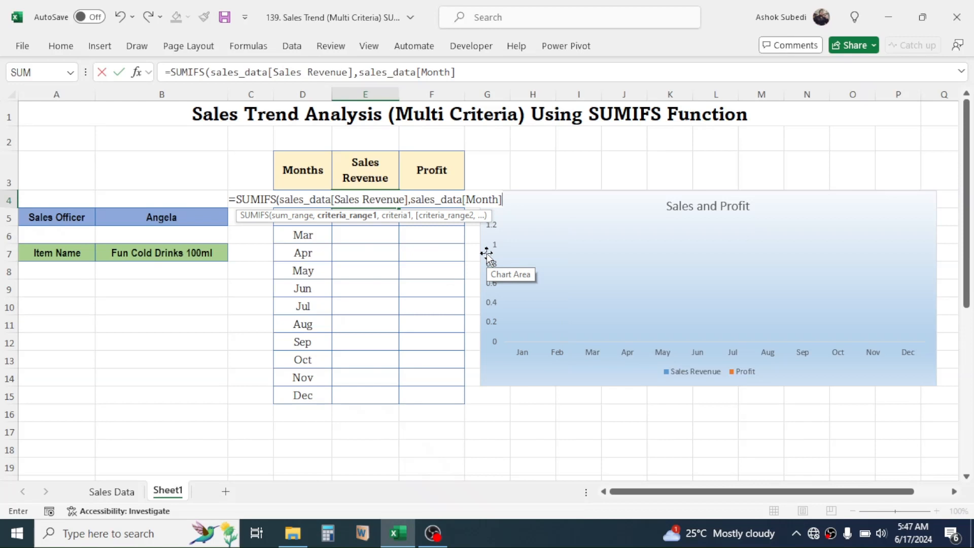
pyautogui.write(',')
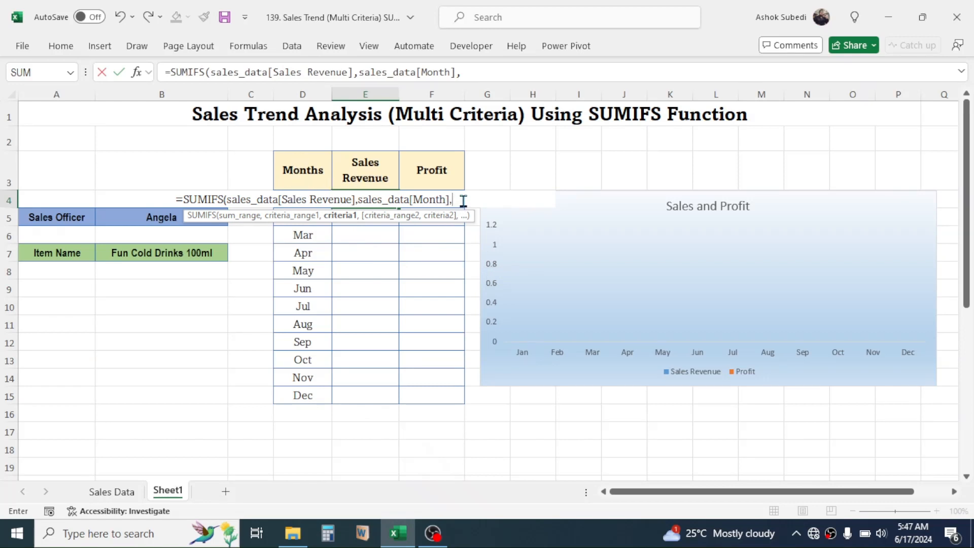
pyautogui.write('D')
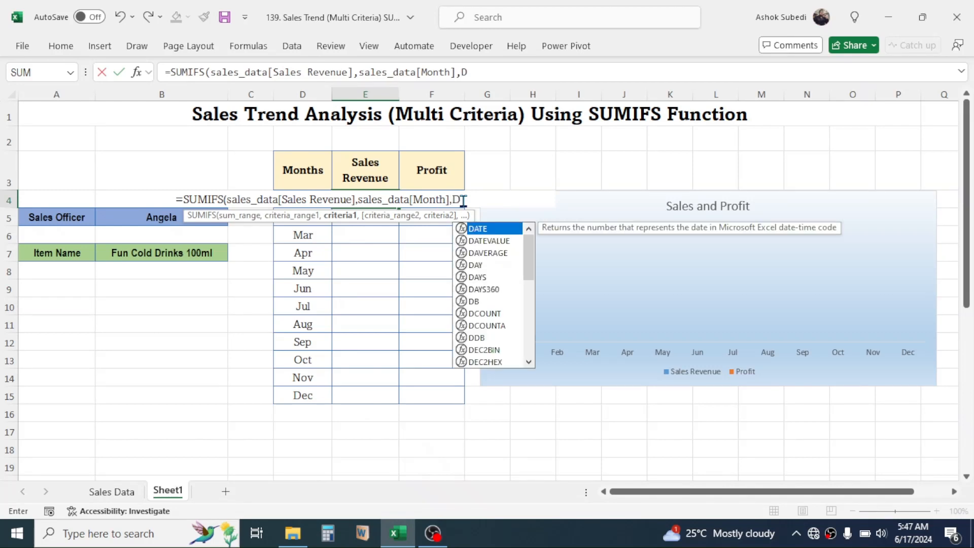
pyautogui.write('4')
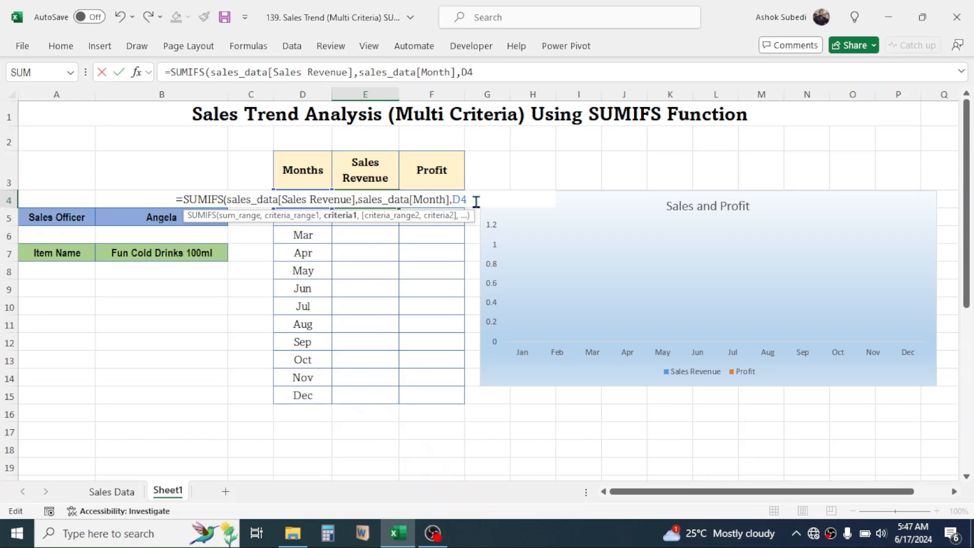
pyautogui.write('$D4')
pyautogui.write(',')
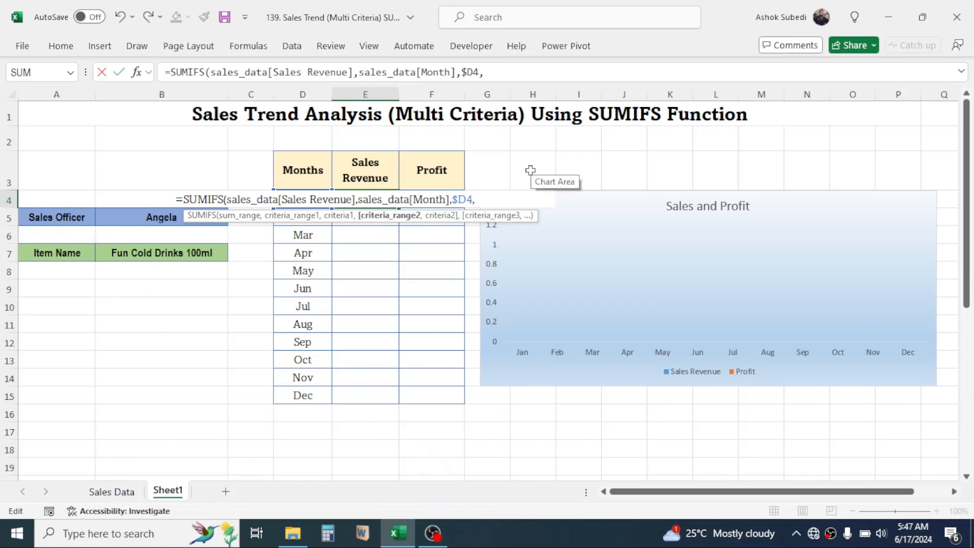
# - Add the second criteria pair to the E4 formula: sales_data[Sales Officer] matched to the absolute reference $B$5
pyautogui.write('sa')
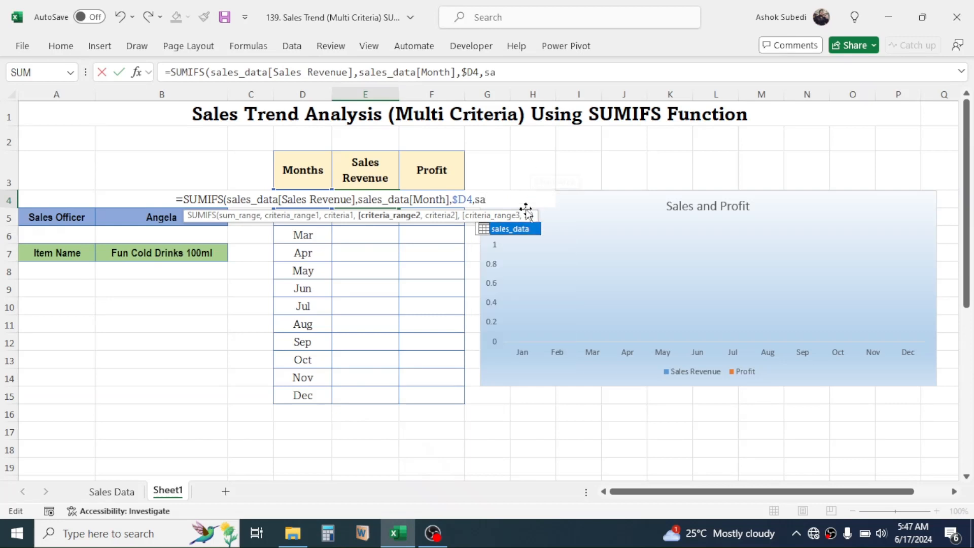
pyautogui.press('Tab')
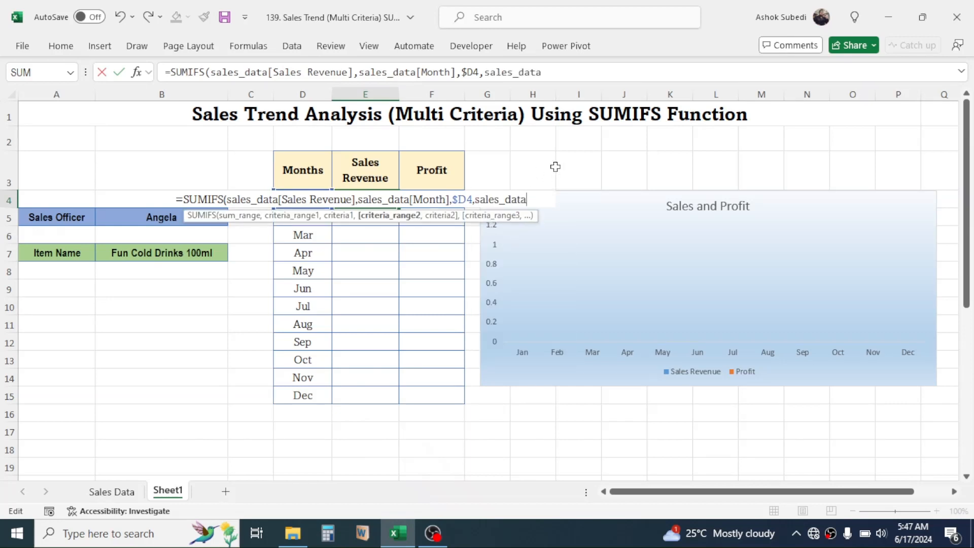
pyautogui.write('[')
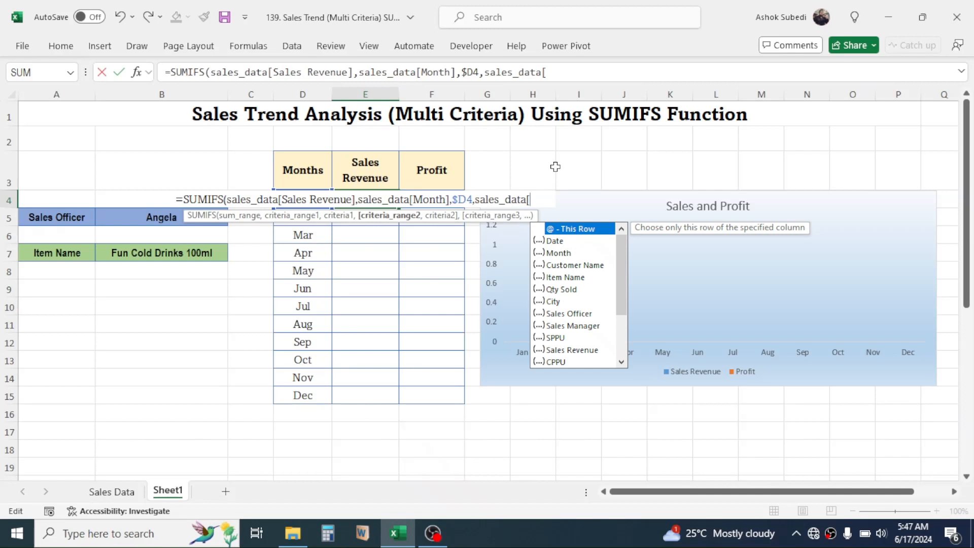
pyautogui.write('Sales')
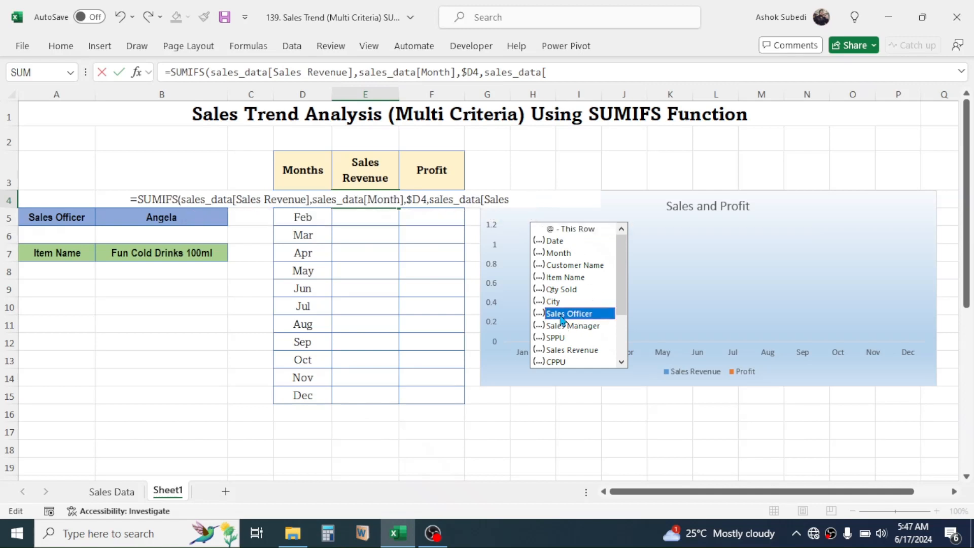
pyautogui.doubleClick(562, 319)
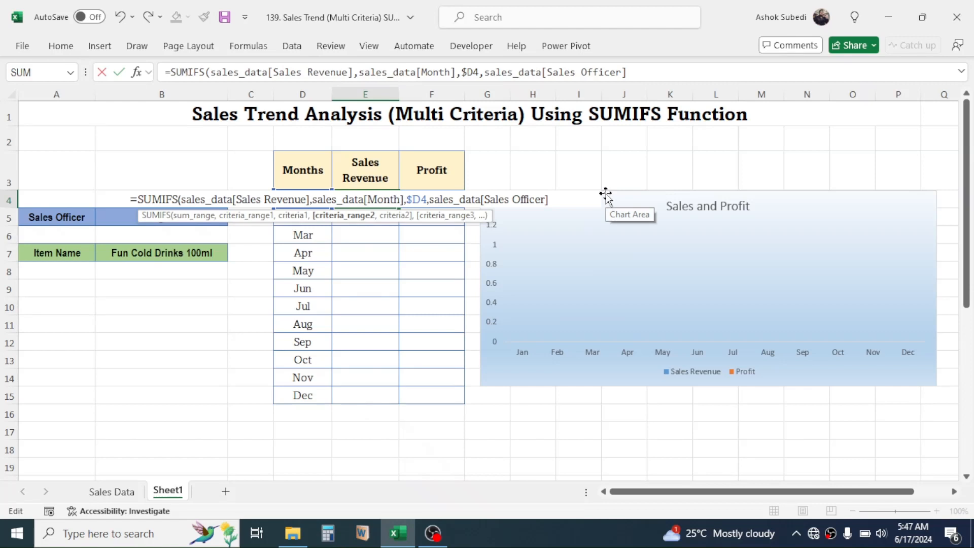
pyautogui.write(',')
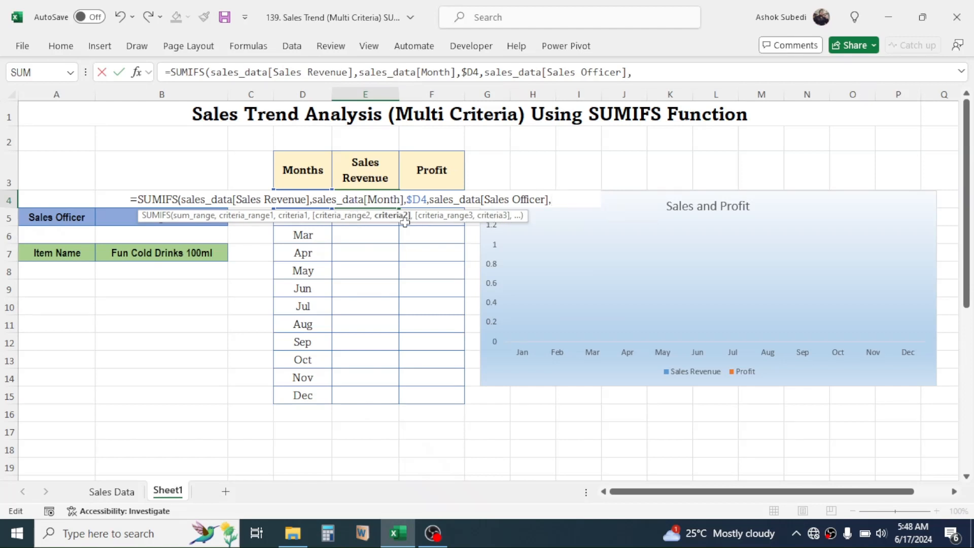
pyautogui.click(122, 216)
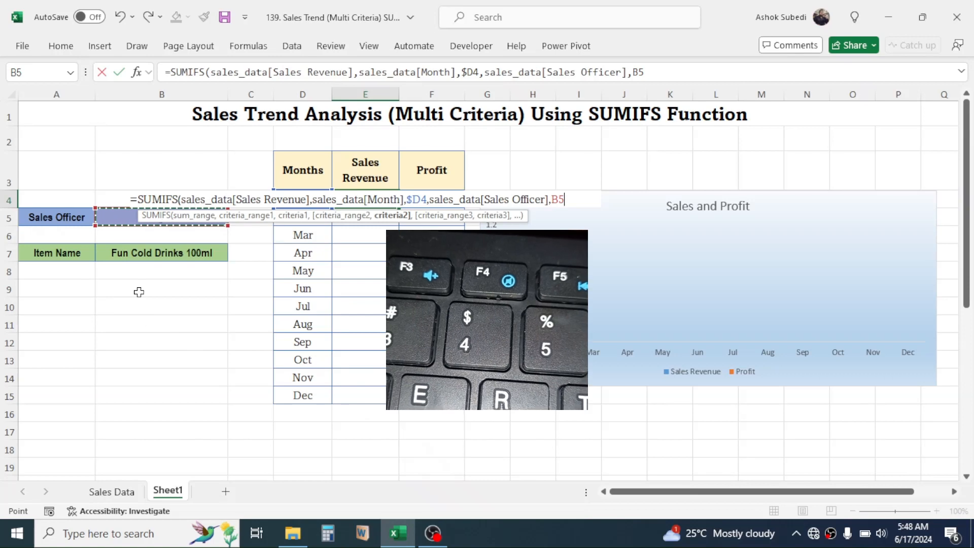
pyautogui.press('F4')
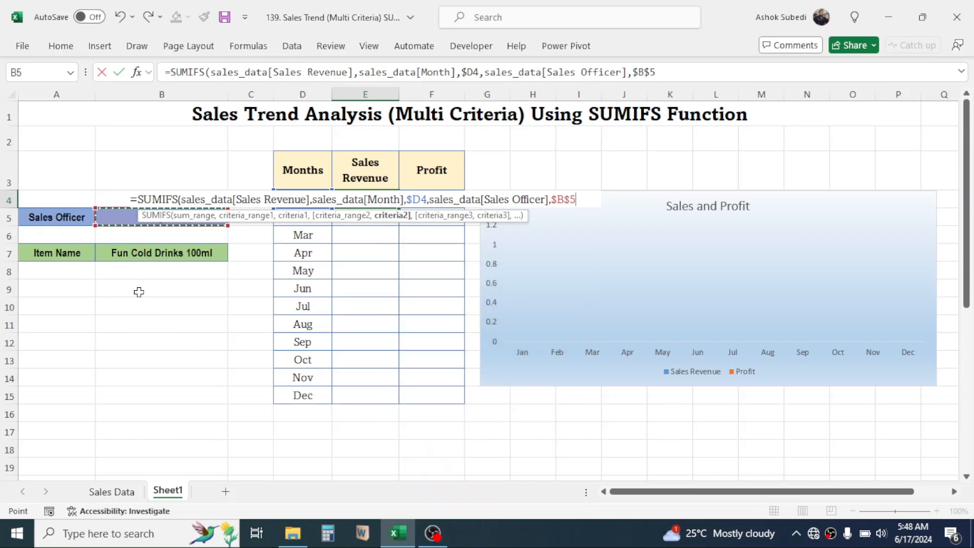
pyautogui.write(',')
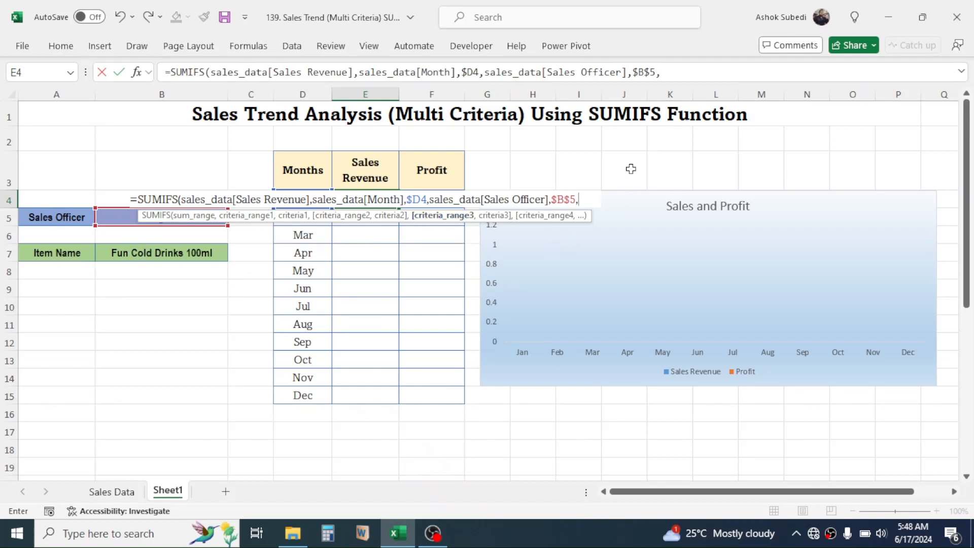
# - Add the third criteria pair to the E4 formula, sales_data[Item Name] matched to the absolute reference $B$7, and complete the formula
pyautogui.write('sa')
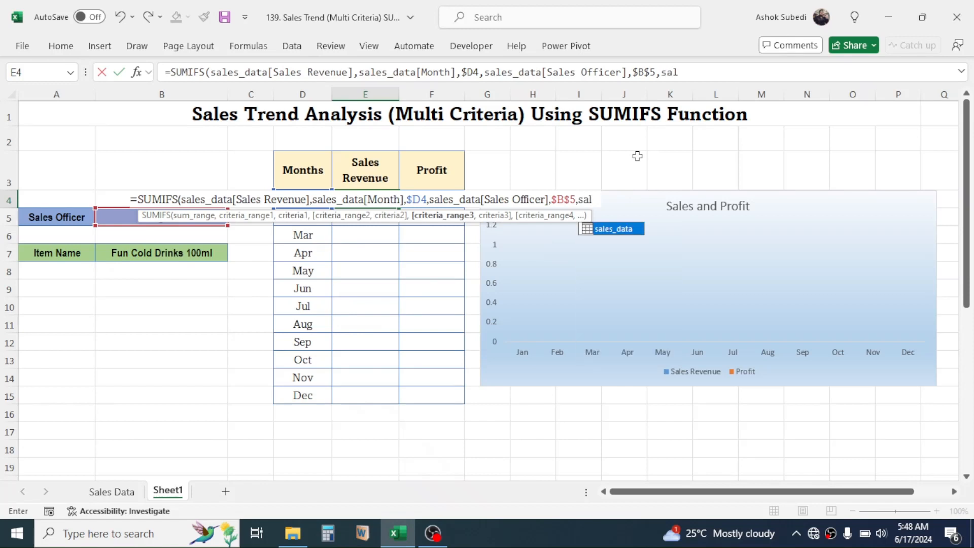
pyautogui.write('l')
pyautogui.doubleClick(612, 229)
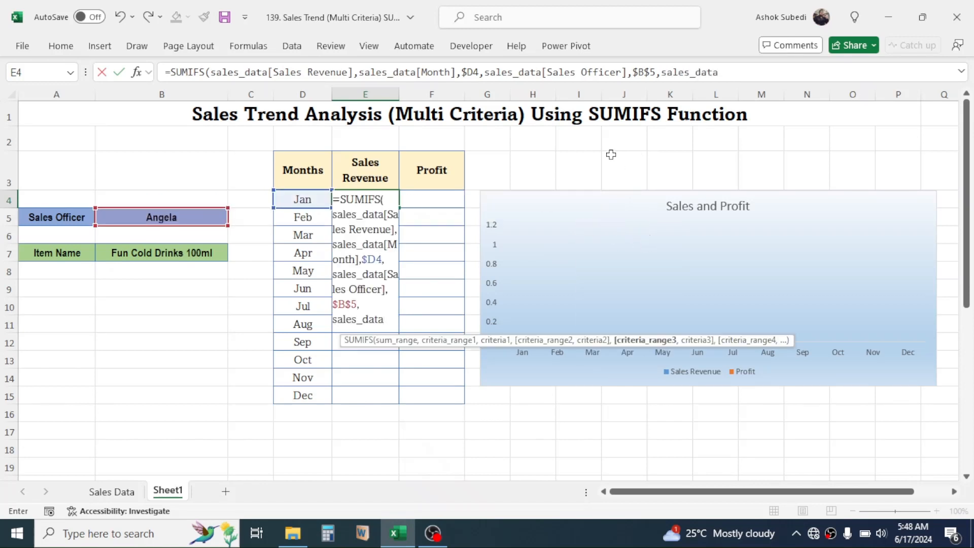
pyautogui.write('[')
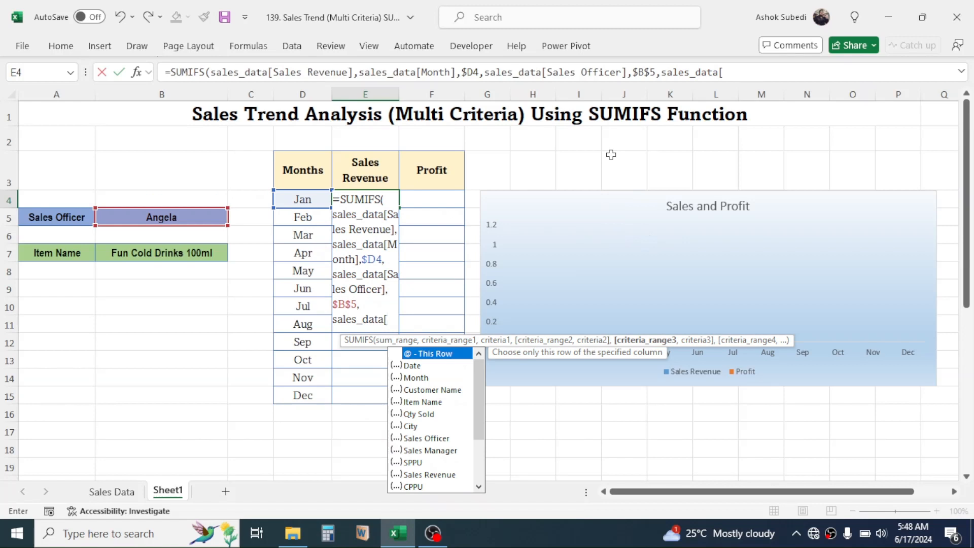
pyautogui.doubleClick(416, 402)
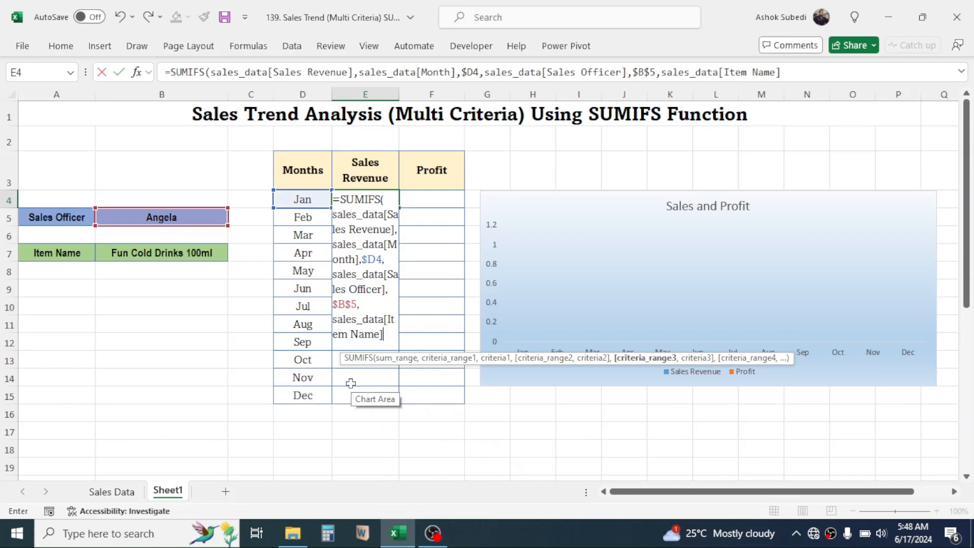
pyautogui.write(',')
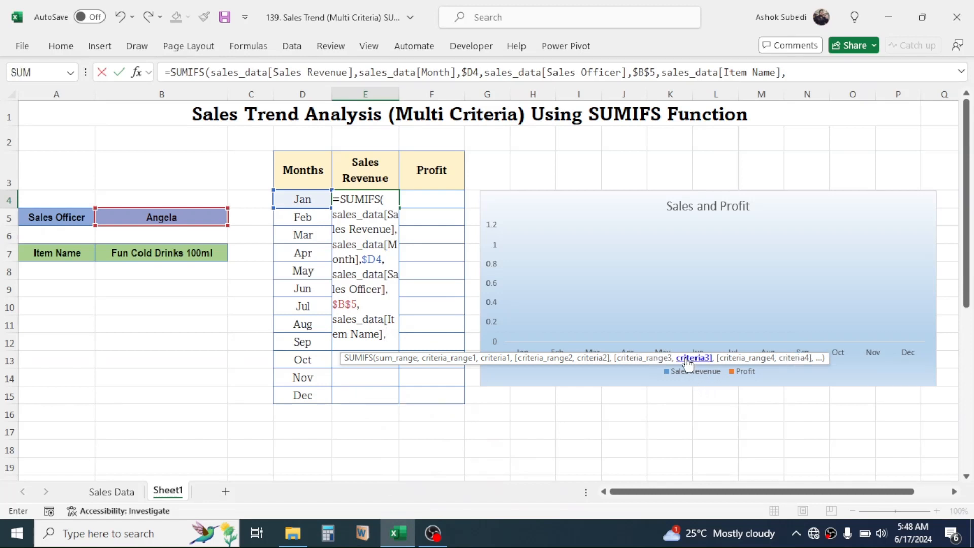
pyautogui.click(162, 254)
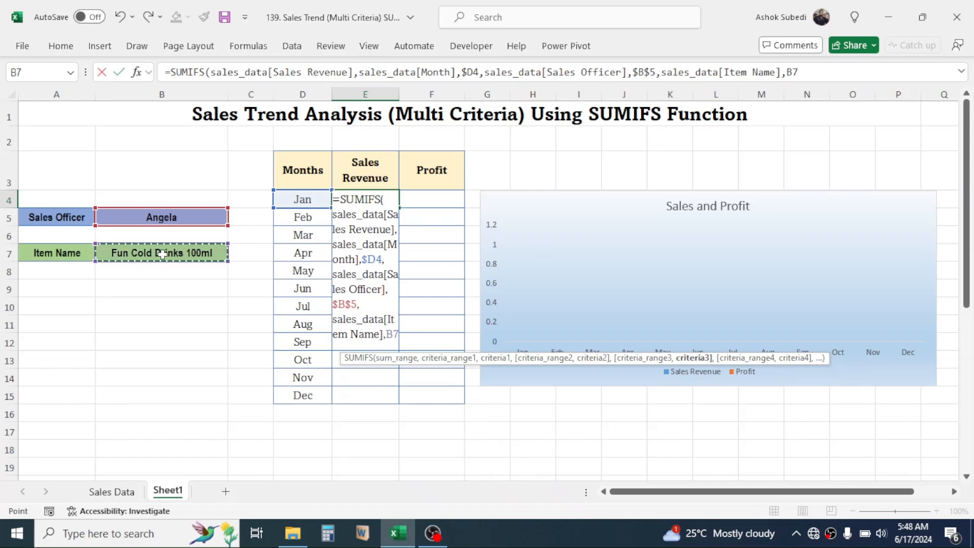
pyautogui.press('F4')
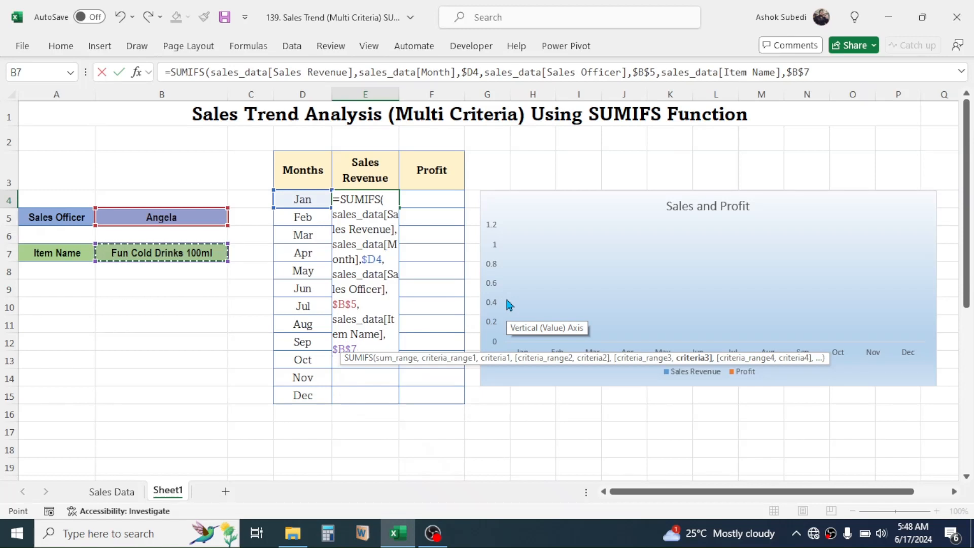
pyautogui.write(')')
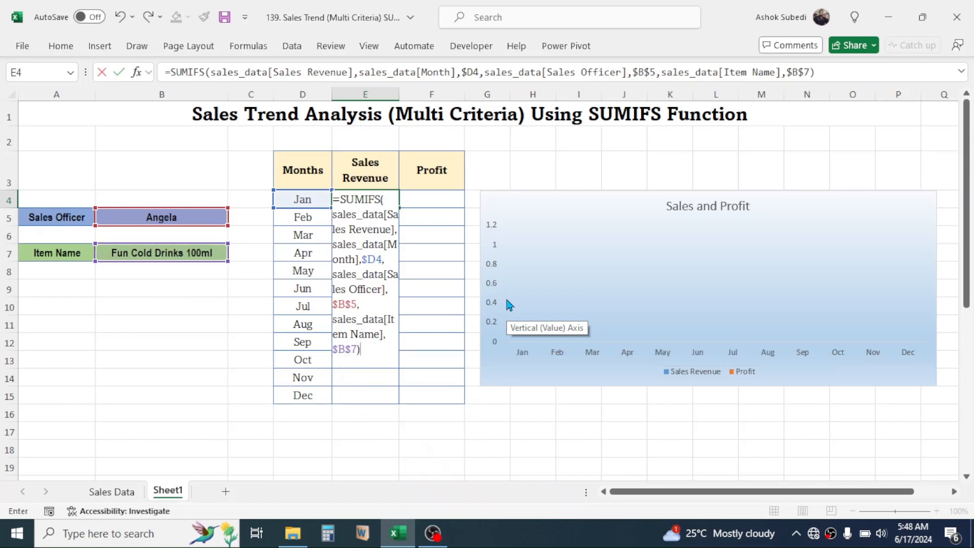
pyautogui.press('Return')
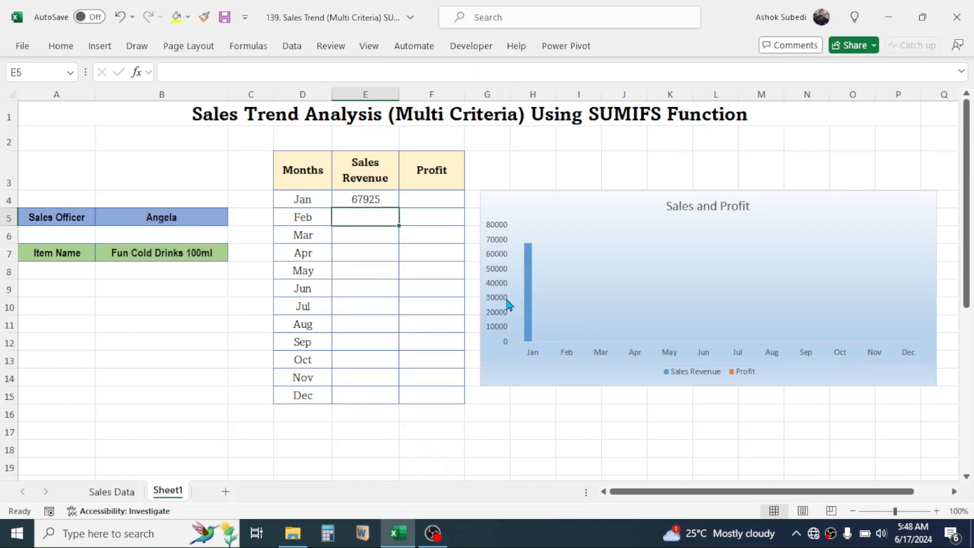
# - Fill the Sales Revenue formula from E4 down to E15 for all months through Dec
pyautogui.click(368, 197)
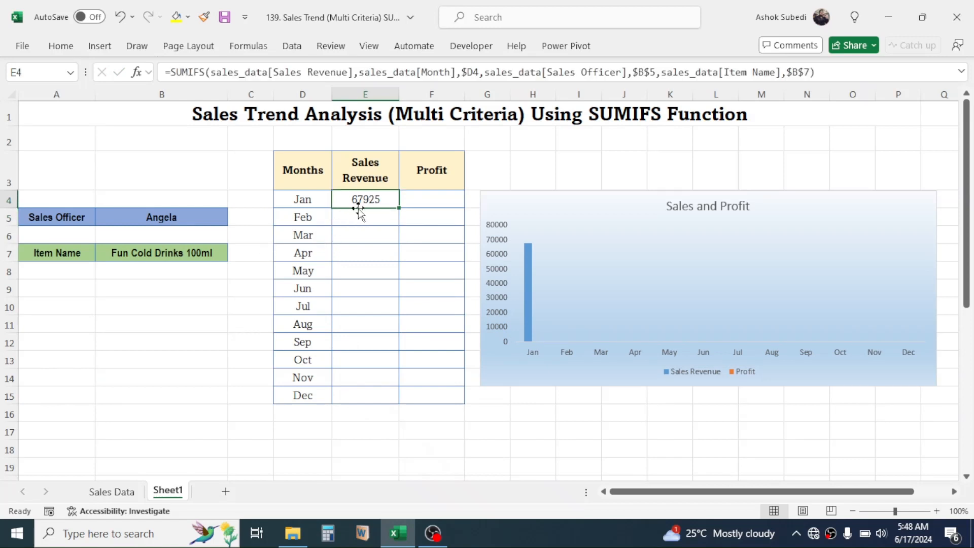
pyautogui.click(143, 257)
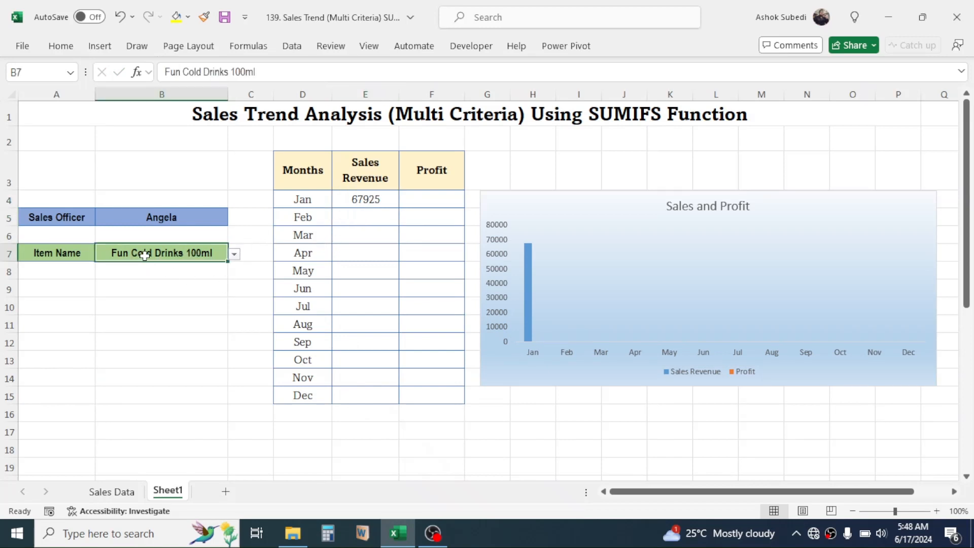
pyautogui.click(160, 218)
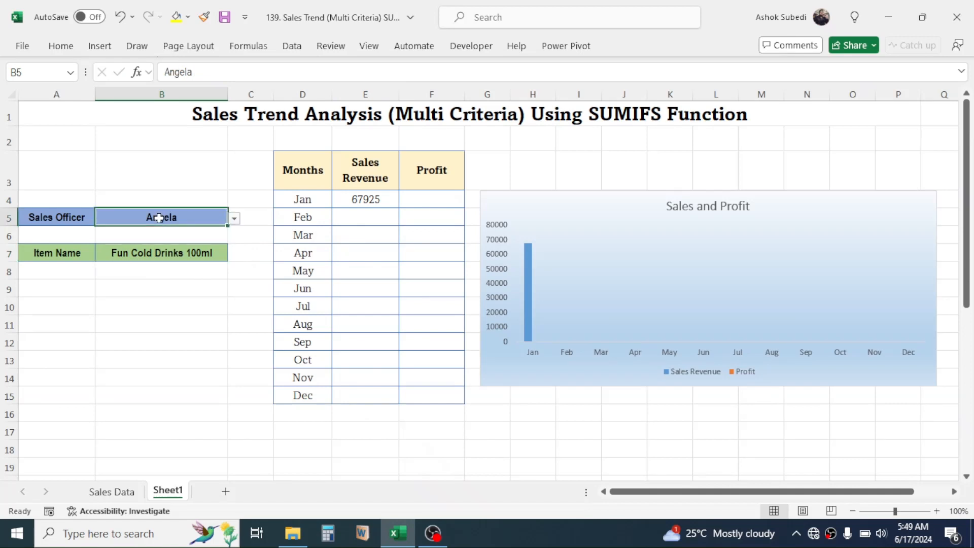
pyautogui.click(312, 199)
pyautogui.click(377, 201)
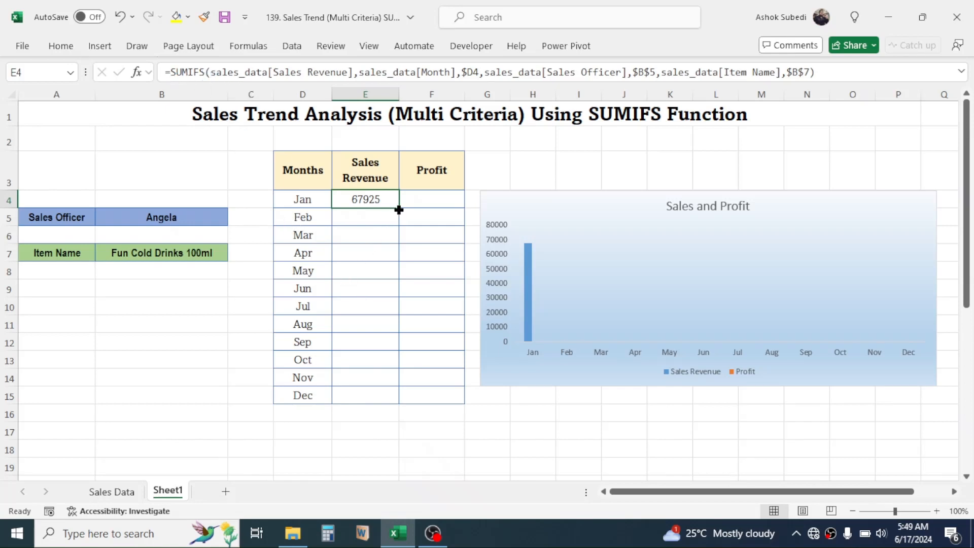
pyautogui.moveTo(399, 210); pyautogui.dragTo(386, 395)
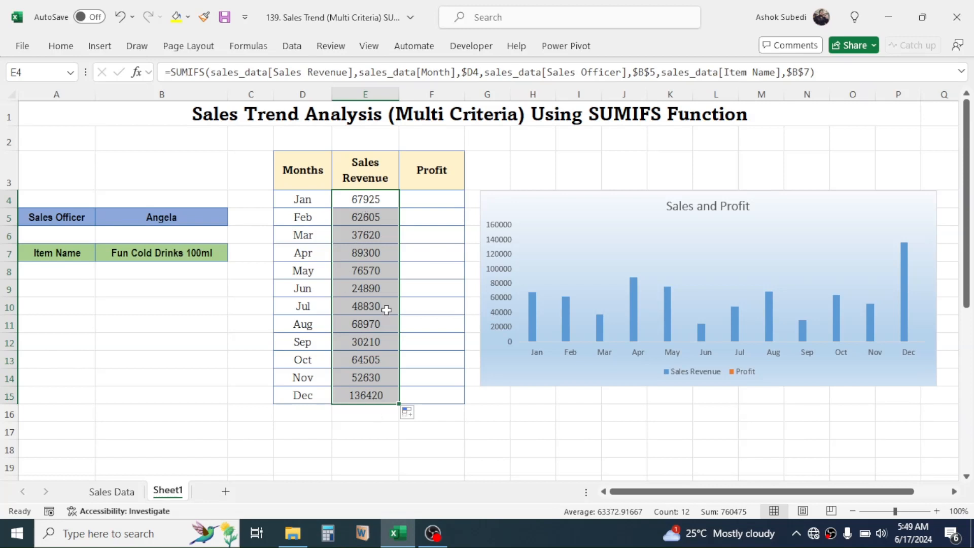
# - Copy the SUMIFS formula from E4 into F4, the January Profit cell
pyautogui.click(179, 221)
pyautogui.click(162, 253)
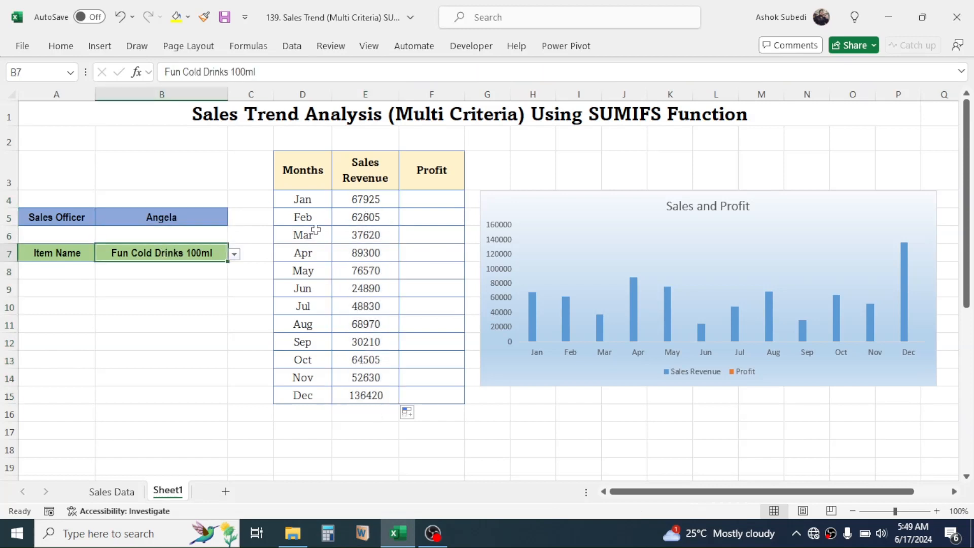
pyautogui.click(430, 200)
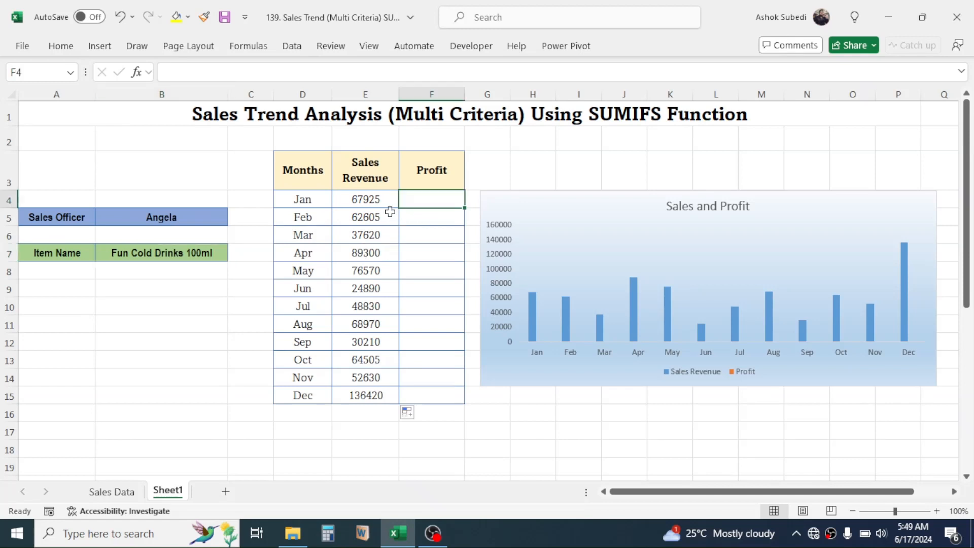
pyautogui.click(371, 199)
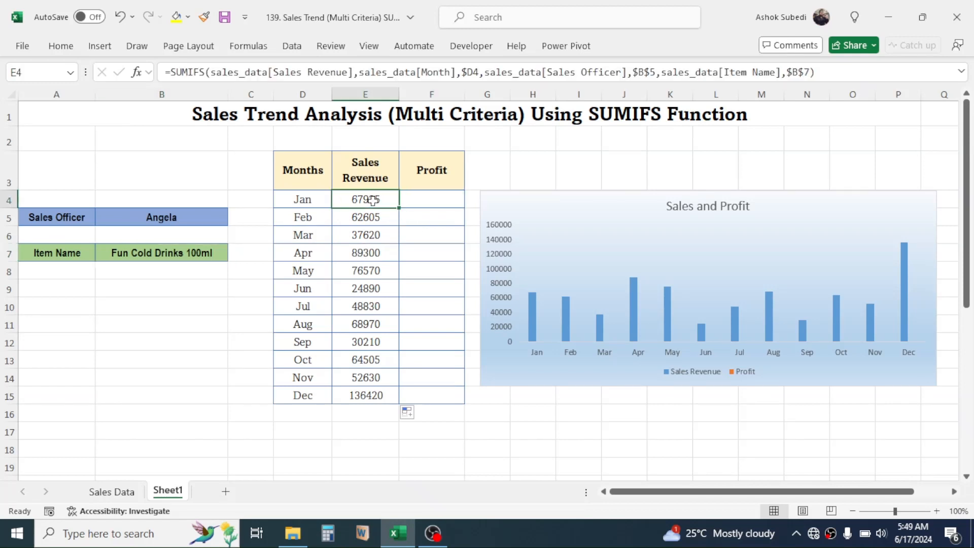
pyautogui.hotkey('ctrl', 'c')
pyautogui.click(446, 202)
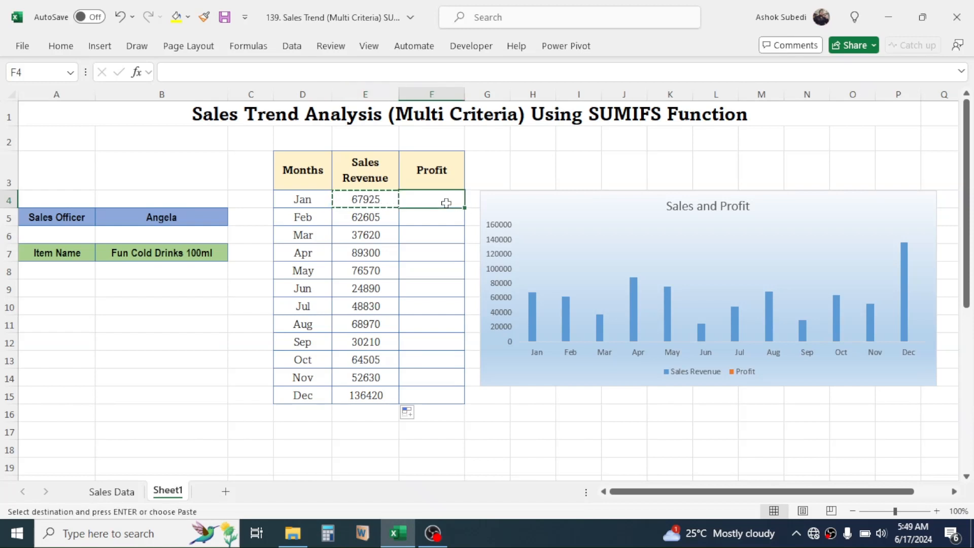
pyautogui.hotkey('ctrl', 'v')
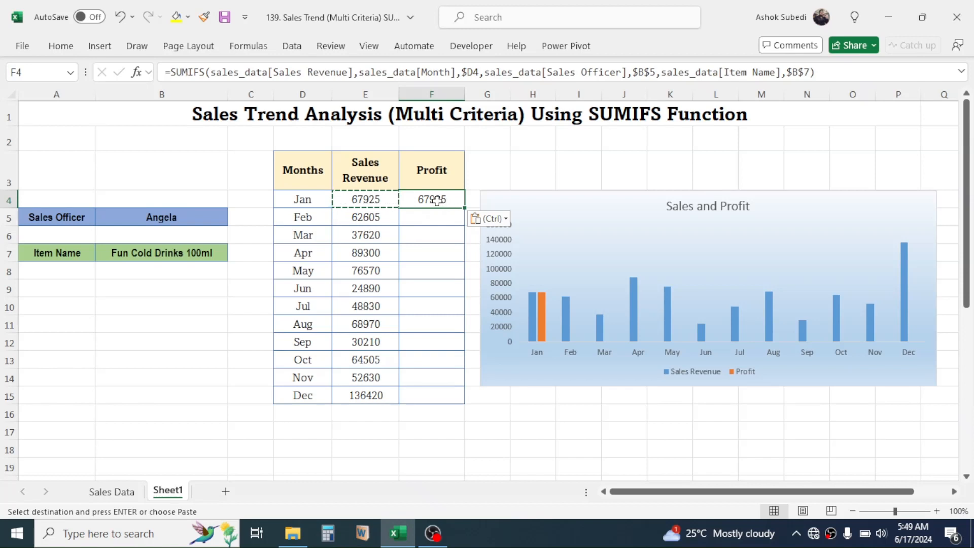
# - Change the sum range of the F4 formula to sales_data[Profit], keeping the three criteria pairs
pyautogui.doubleClick(446, 198)
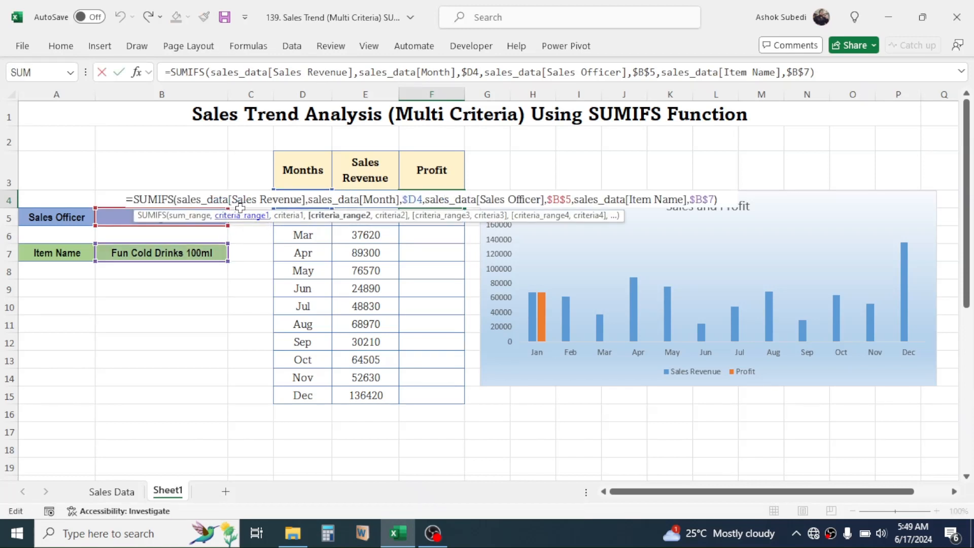
pyautogui.click(300, 198)
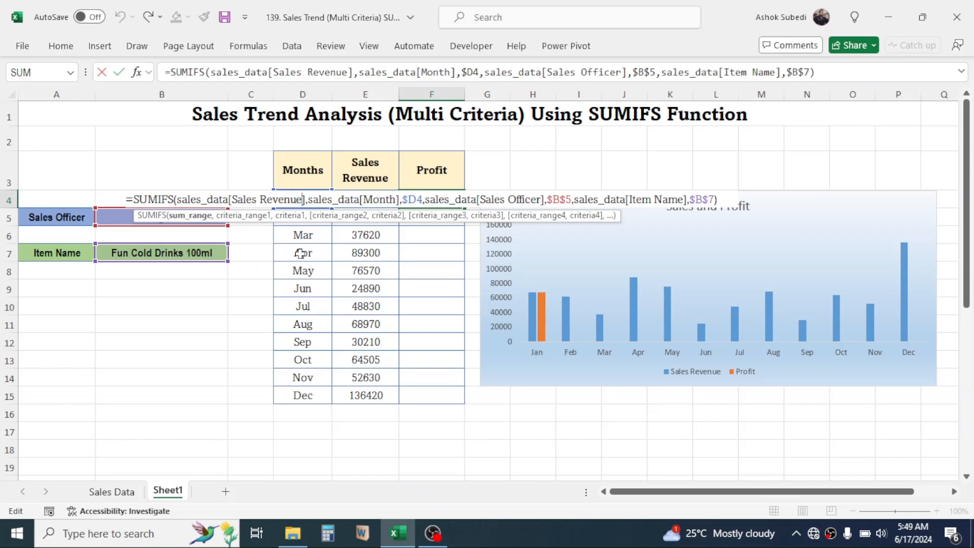
pyautogui.press('BackSpace')
pyautogui.press('BackSpace')
pyautogui.press('BackSpace')
pyautogui.press('BackSpace')
pyautogui.press('BackSpace')
pyautogui.press('BackSpace')
pyautogui.press('BackSpace')
pyautogui.press('BackSpace')
pyautogui.press('BackSpace')
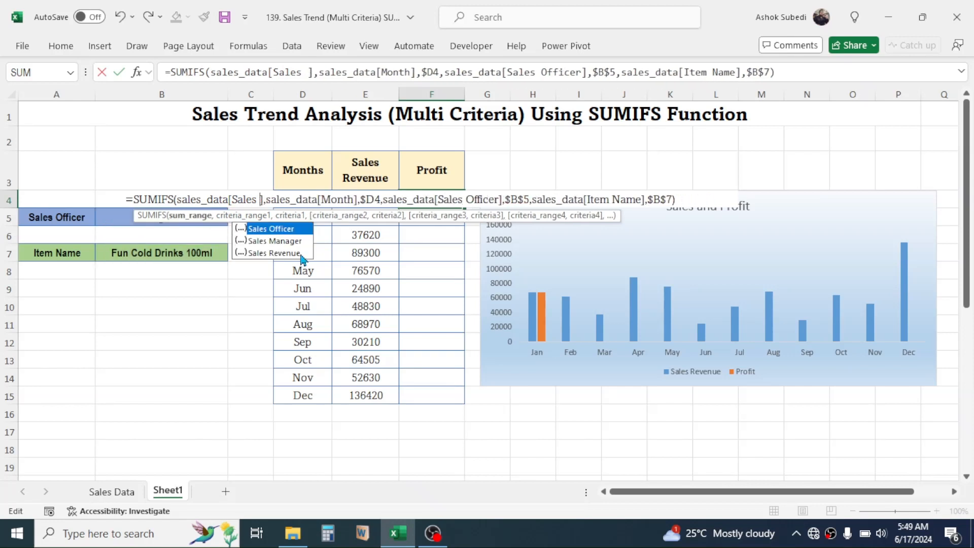
pyautogui.press('BackSpace')
pyautogui.press('BackSpace')
pyautogui.press('BackSpace')
pyautogui.press('BackSpace')
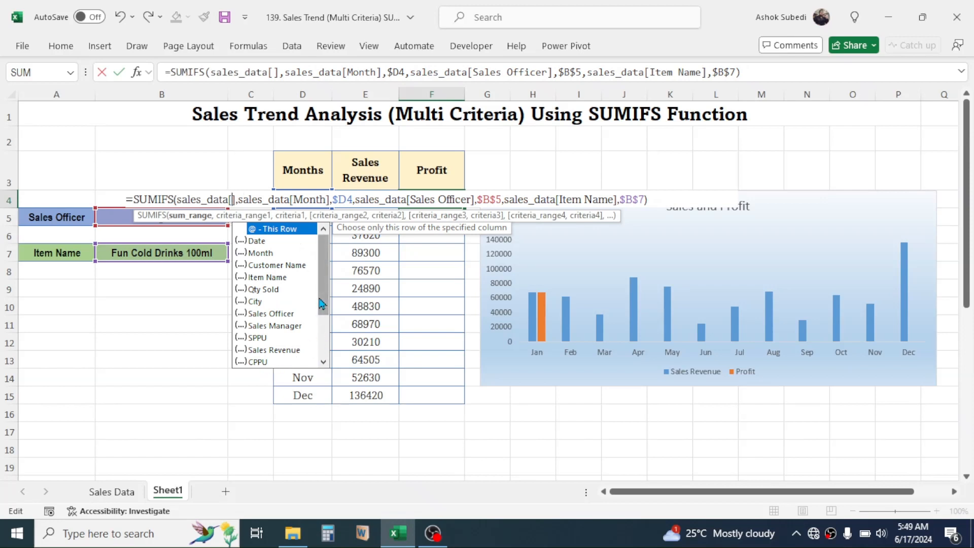
pyautogui.moveTo(322, 303); pyautogui.dragTo(321, 350)
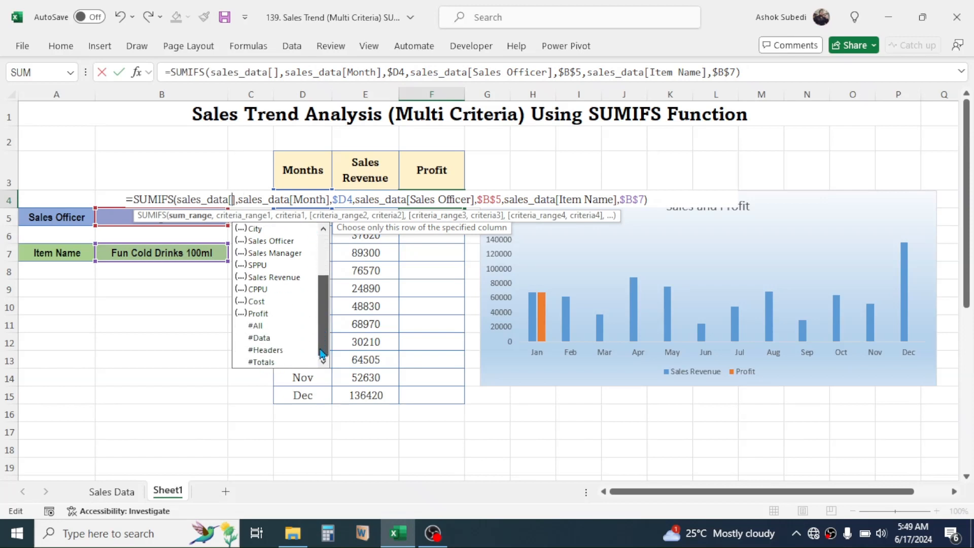
pyautogui.doubleClick(258, 314)
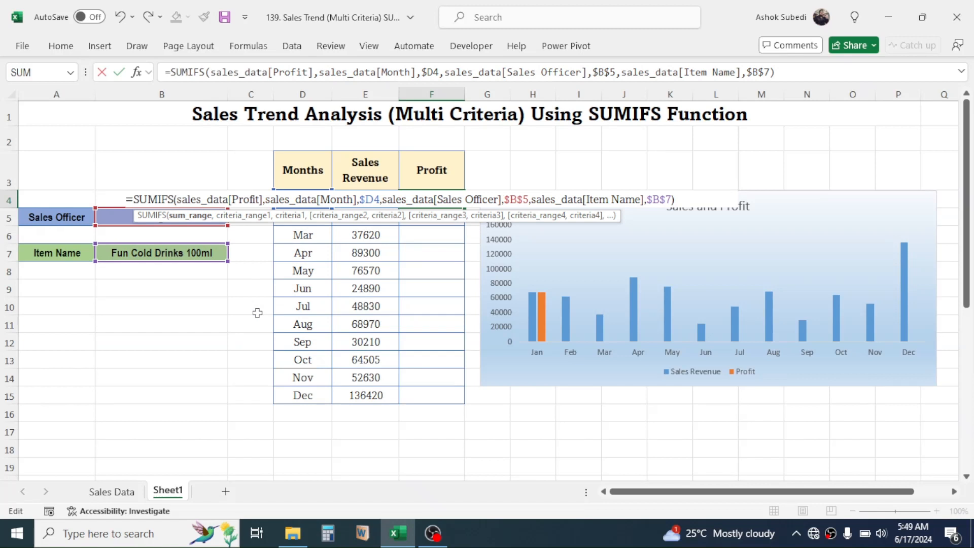
pyautogui.press('Return')
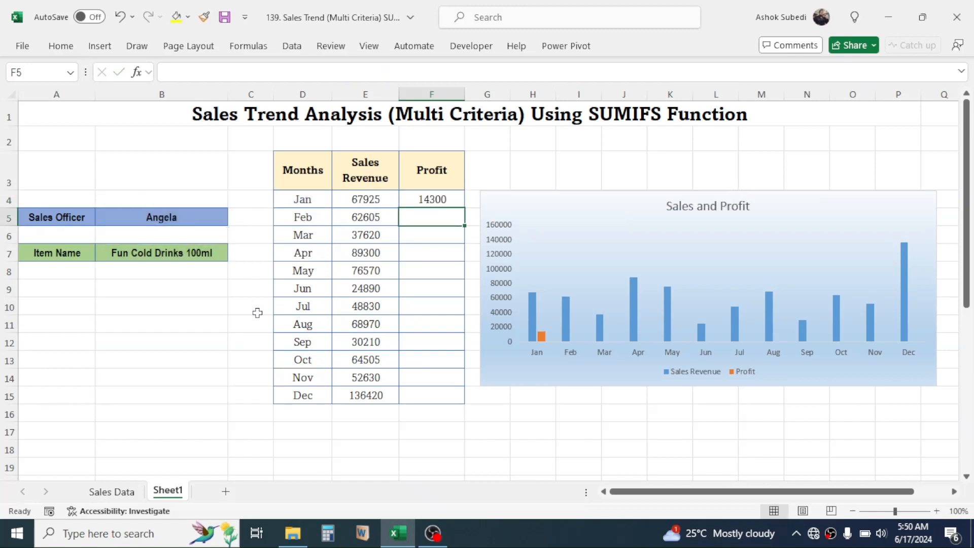
# - Fill the Profit formula from F4 down to F15 for all months through Dec
pyautogui.click(433, 199)
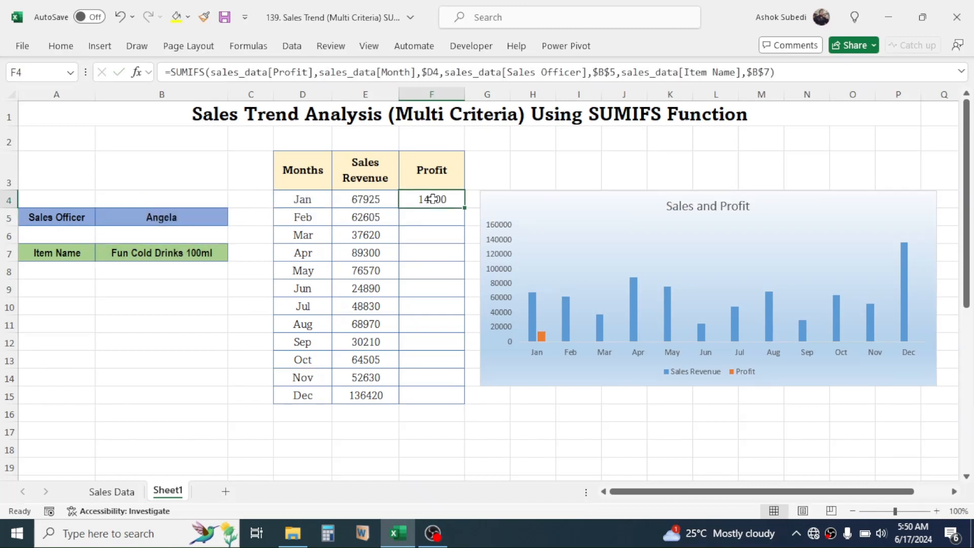
pyautogui.click(307, 199)
pyautogui.click(192, 219)
pyautogui.click(182, 255)
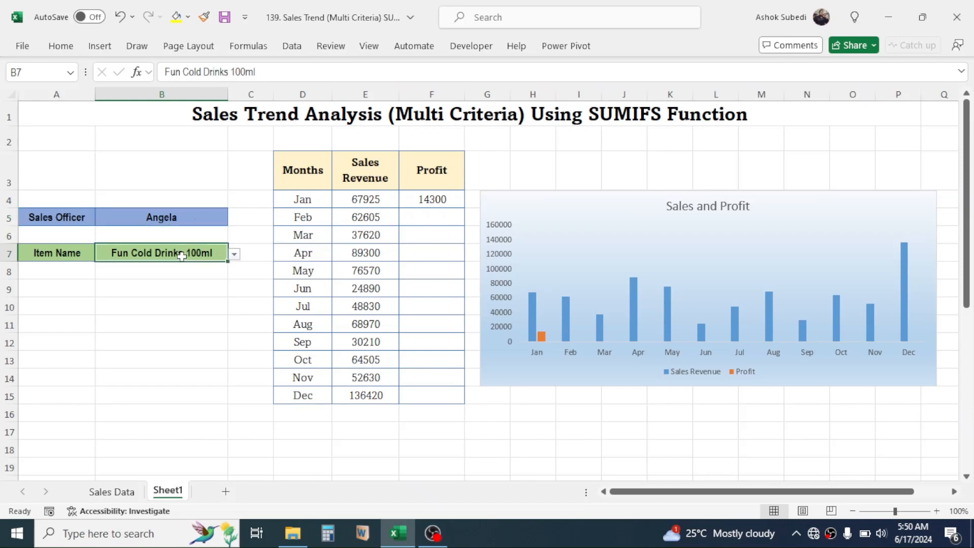
pyautogui.click(435, 199)
pyautogui.moveTo(465, 208); pyautogui.dragTo(455, 401)
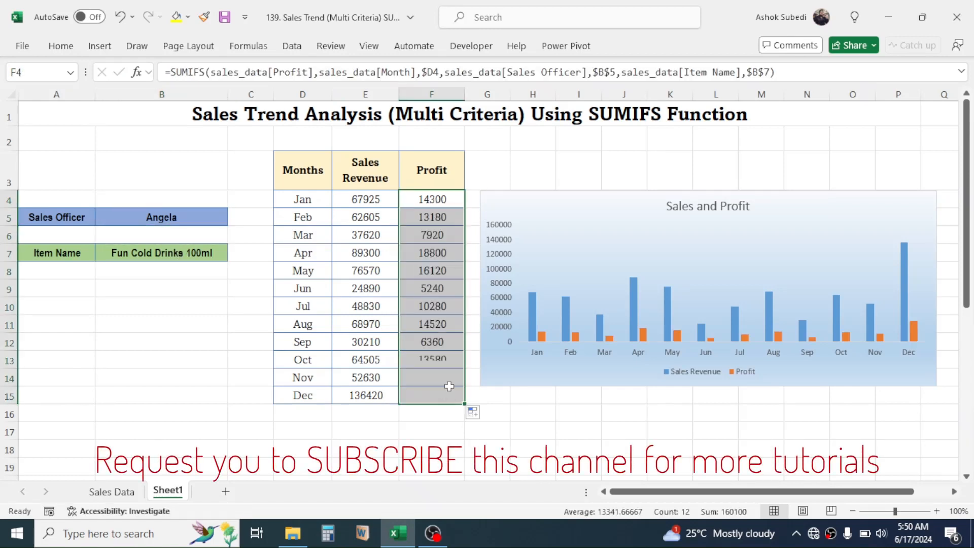
pyautogui.click(514, 432)
pyautogui.click(427, 306)
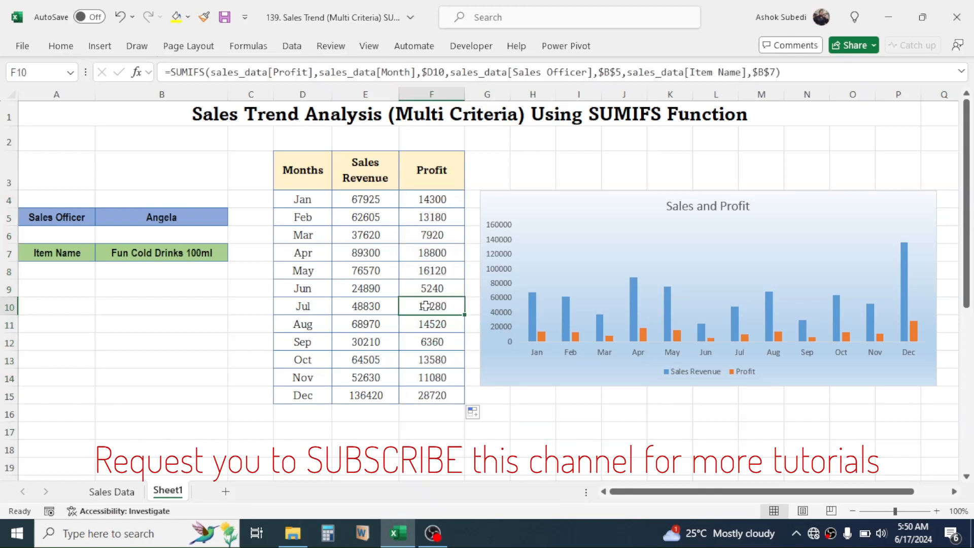
# - Change the Sales Officer in B5 to the third officer among the available choices
pyautogui.click(177, 219)
pyautogui.click(234, 219)
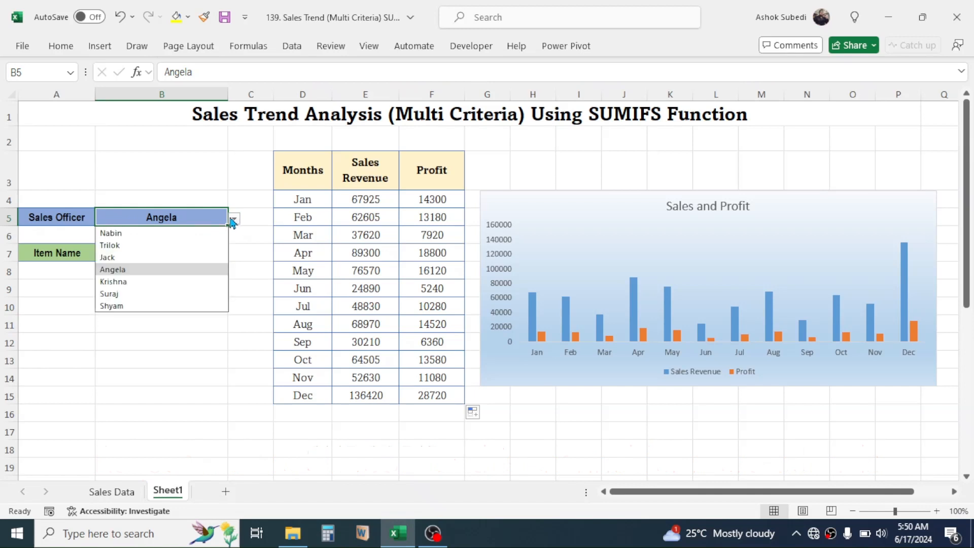
pyautogui.click(109, 256)
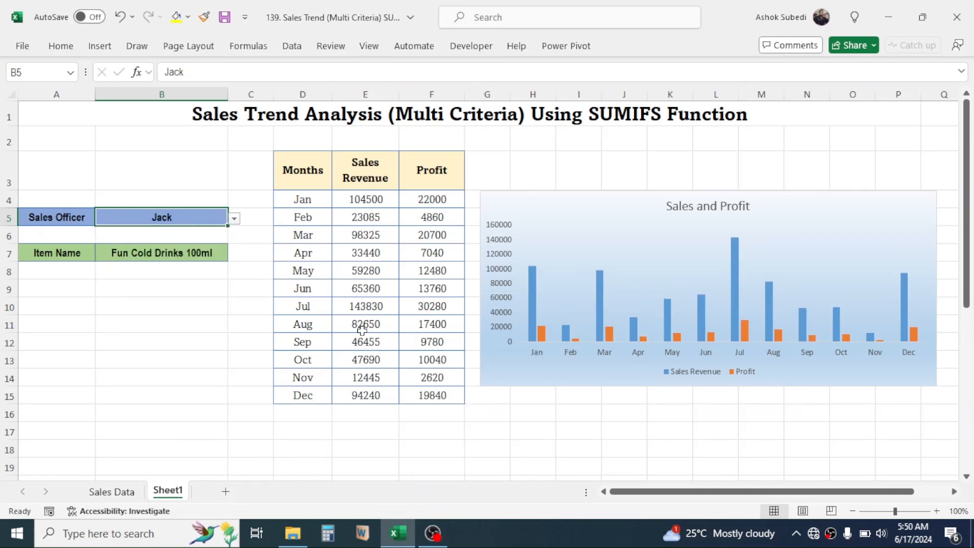
# - Set the Item Name in B7 to Daily Diet Biscuit 50gm and select the Sales and Profit chart
pyautogui.click(169, 255)
pyautogui.click(233, 257)
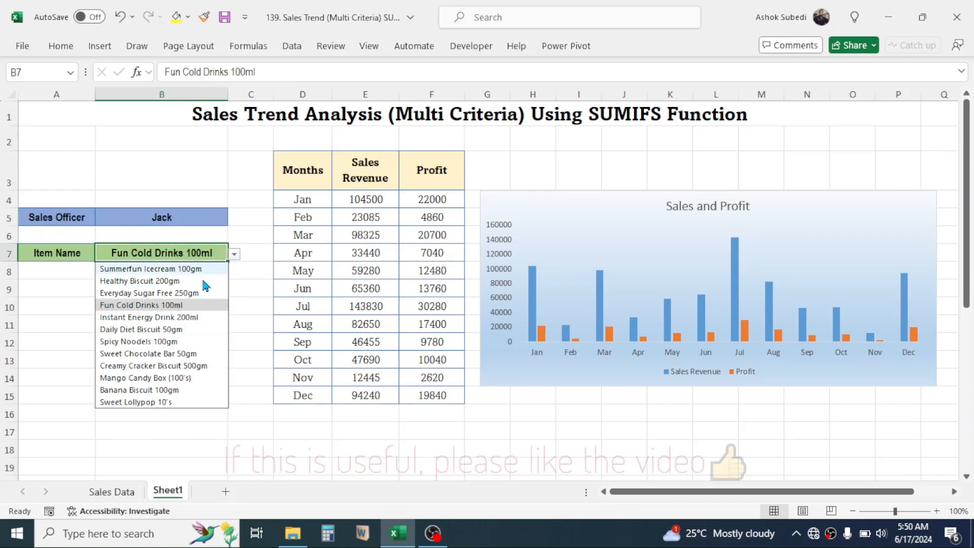
pyautogui.click(133, 329)
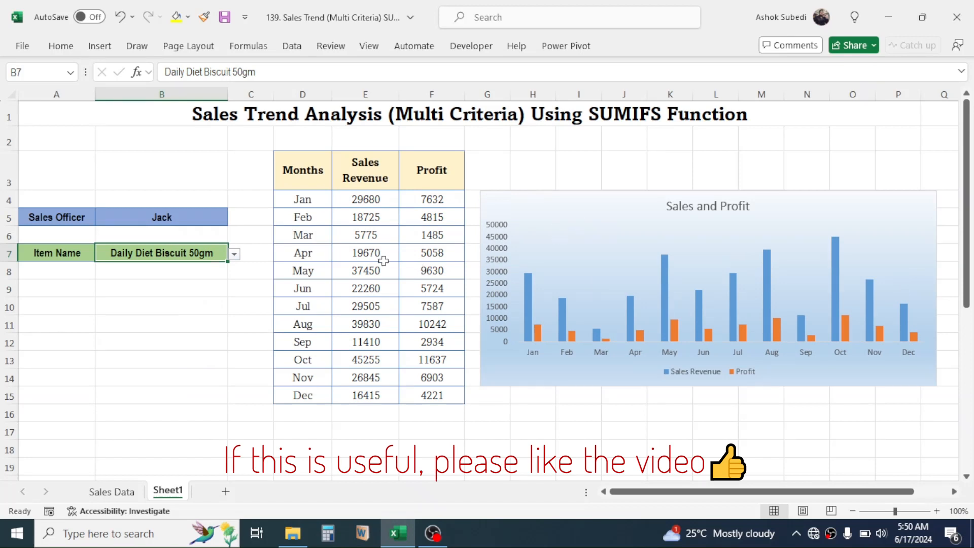
pyautogui.moveTo(298, 186); pyautogui.dragTo(447, 401)
pyautogui.click(558, 190)
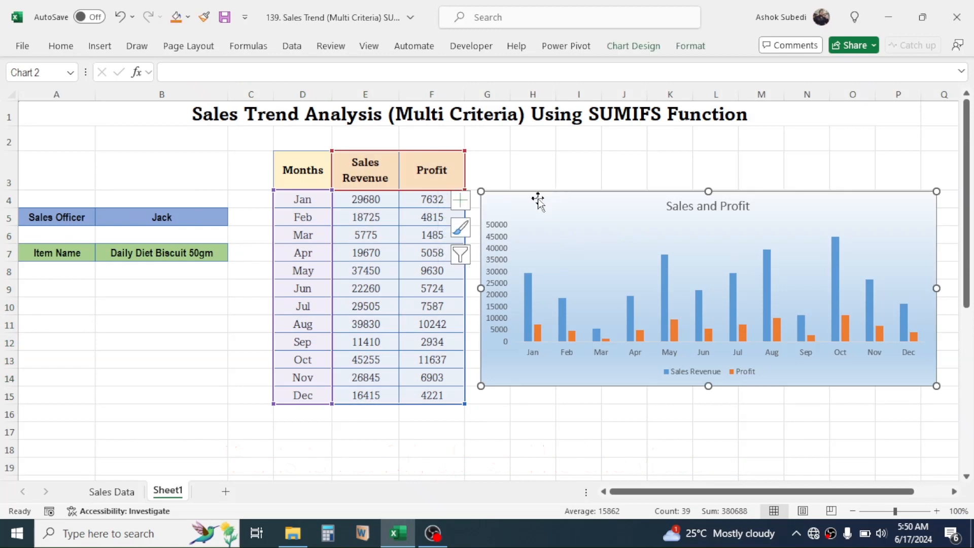
# - Insert a recommended Clustered Column chart from the Months, Sales Revenue and Profit data in D3:F15
pyautogui.click(162, 324)
pyautogui.moveTo(299, 173); pyautogui.dragTo(436, 398)
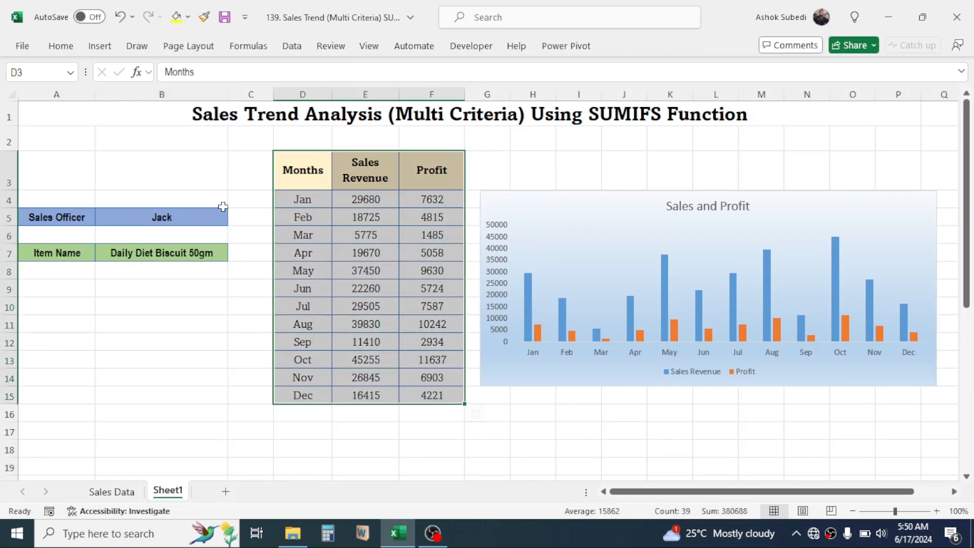
pyautogui.click(99, 48)
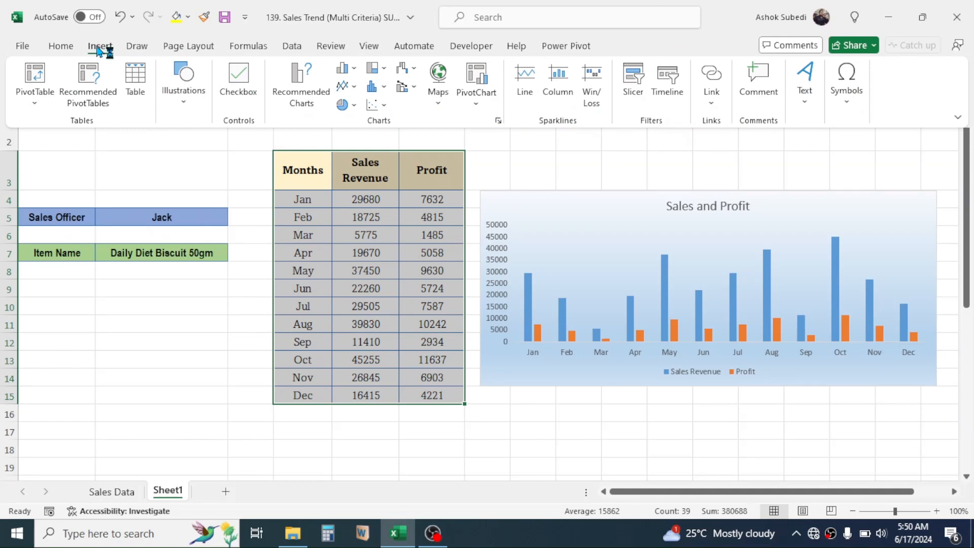
pyautogui.click(304, 97)
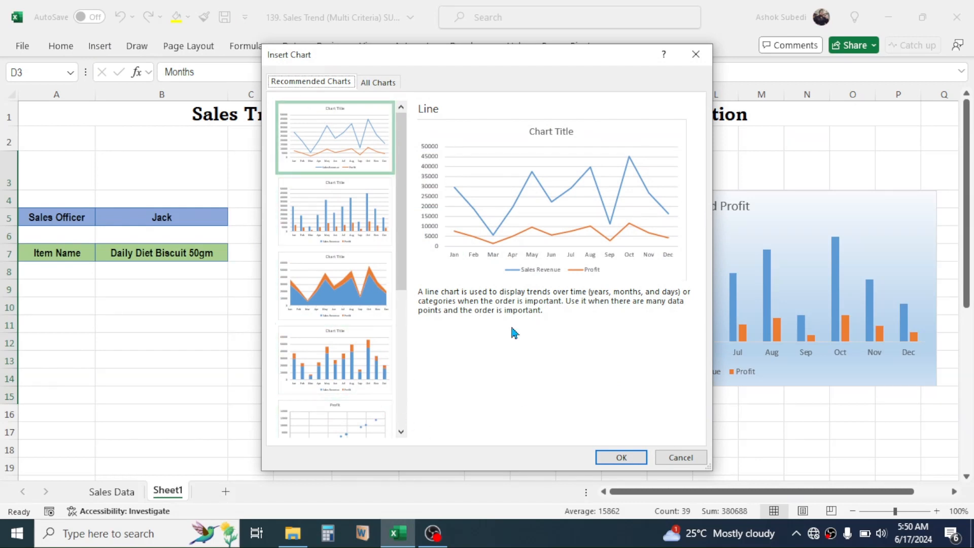
pyautogui.click(335, 217)
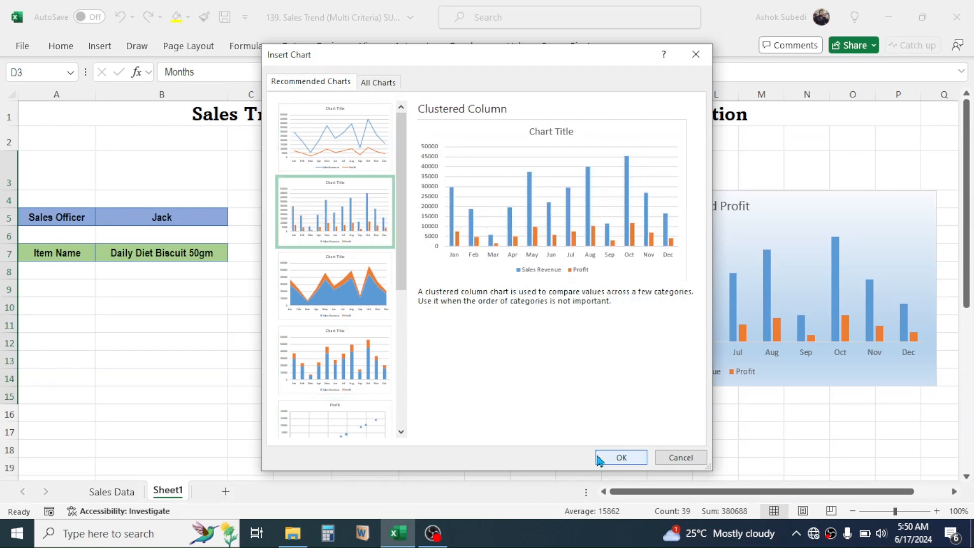
pyautogui.click(620, 457)
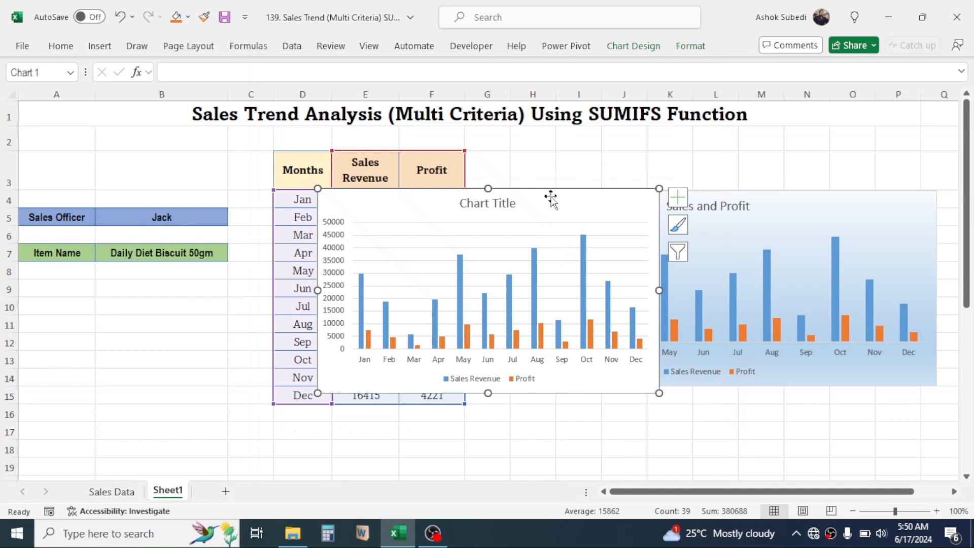
# - Move the new untitled column chart below the Item Name cells and delete it, keeping the Sales and Profit chart
pyautogui.moveTo(549, 189); pyautogui.dragTo(275, 273)
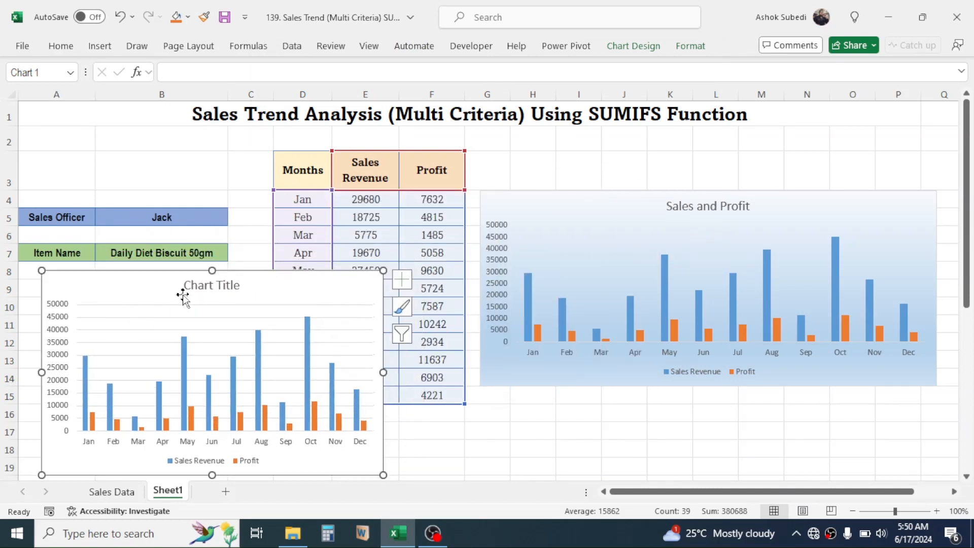
pyautogui.rightClick(256, 282)
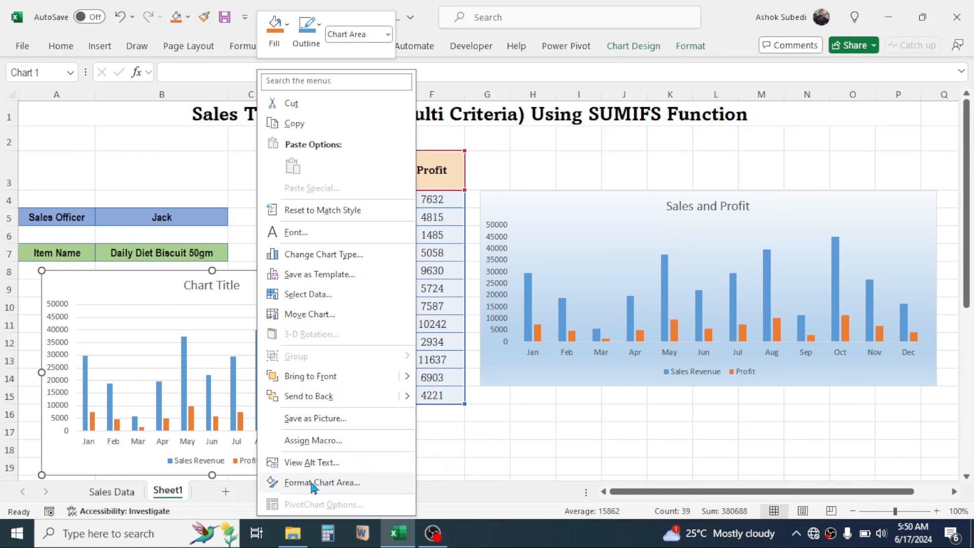
pyautogui.press('Escape')
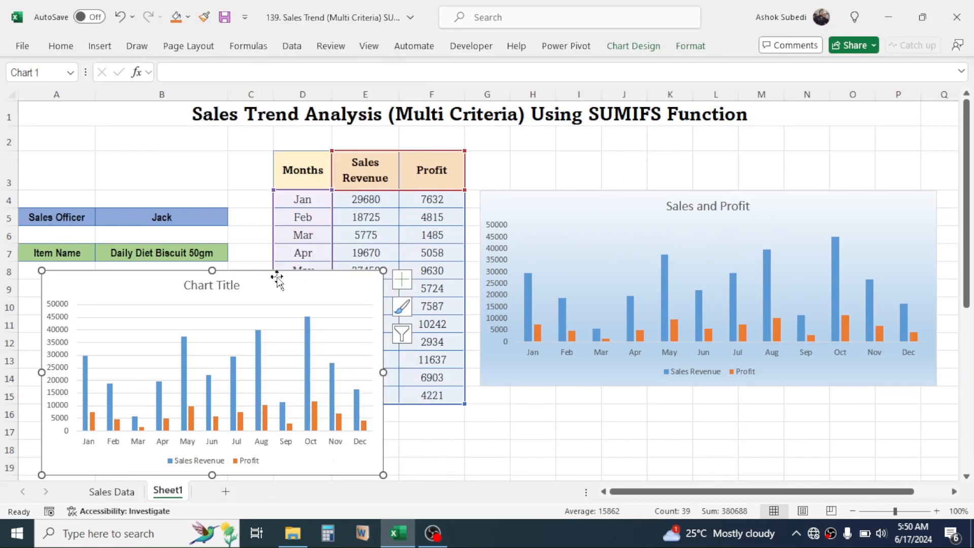
pyautogui.press('Delete')
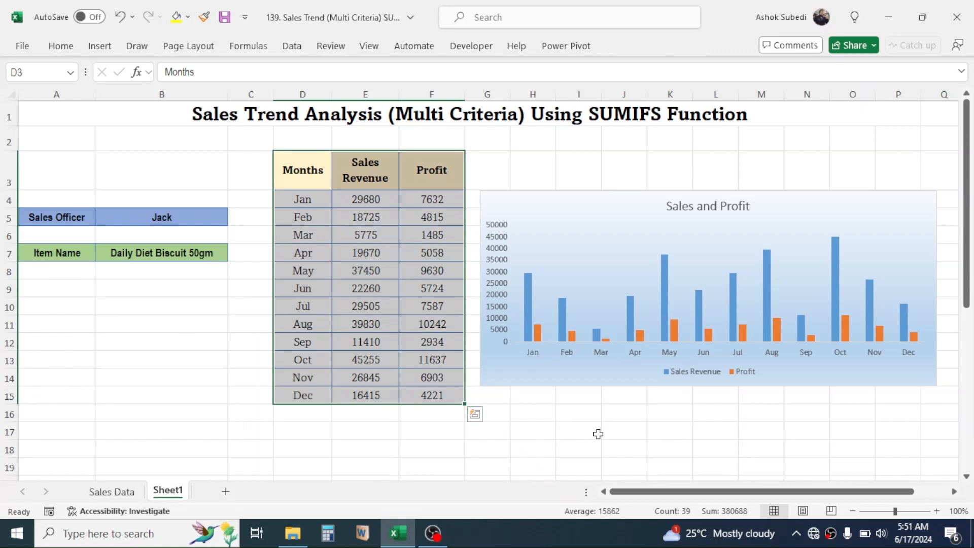
pyautogui.click(637, 415)
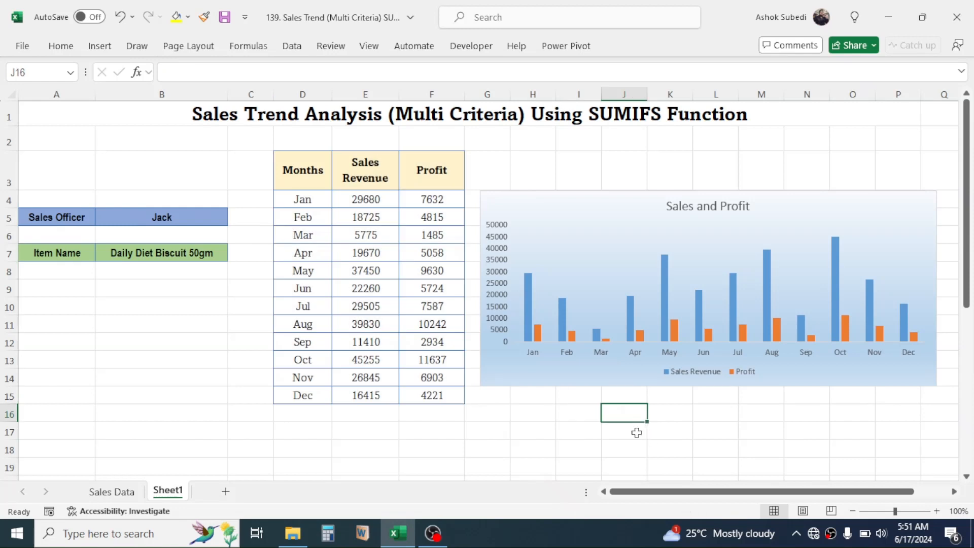